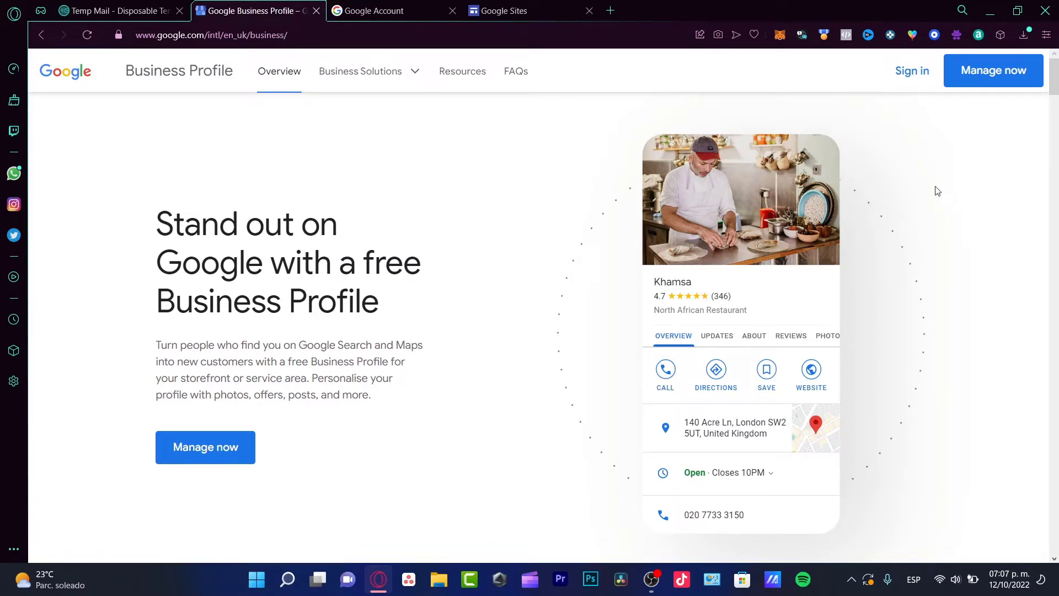
# Step: Start a new Business Profile and type the business name 'whitestudios'
pyautogui.click(213, 449)
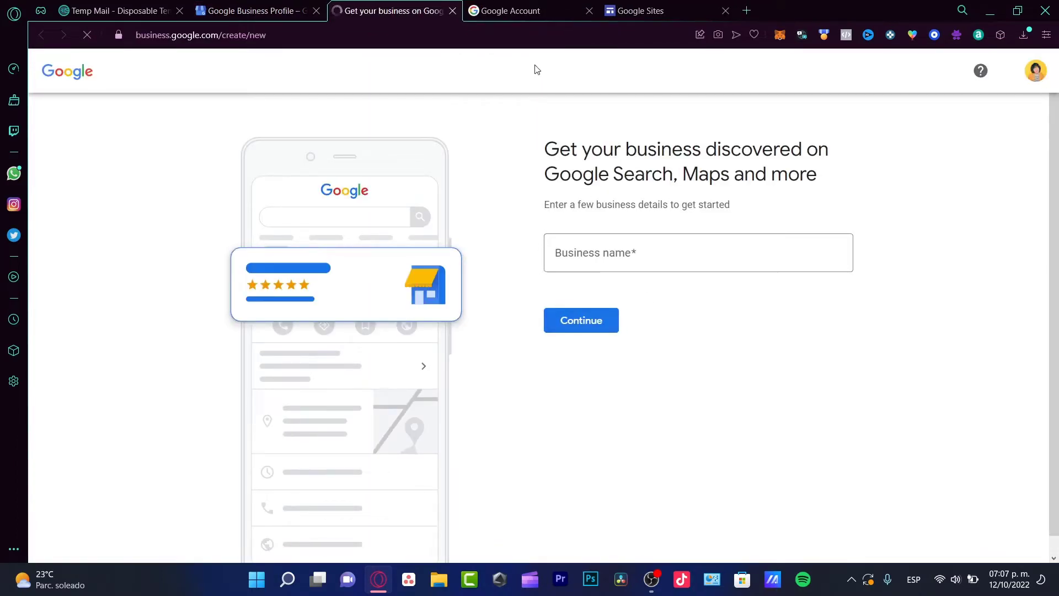
pyautogui.click(524, 16)
pyautogui.scroll(-1, 466, 318)
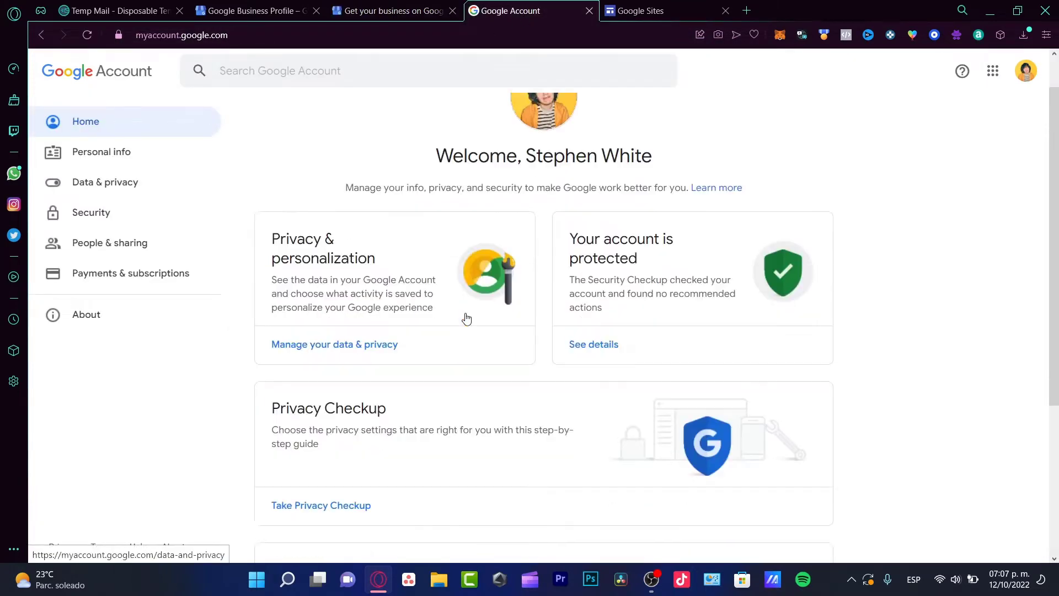
pyautogui.scroll(-4, 466, 318)
pyautogui.click(416, 11)
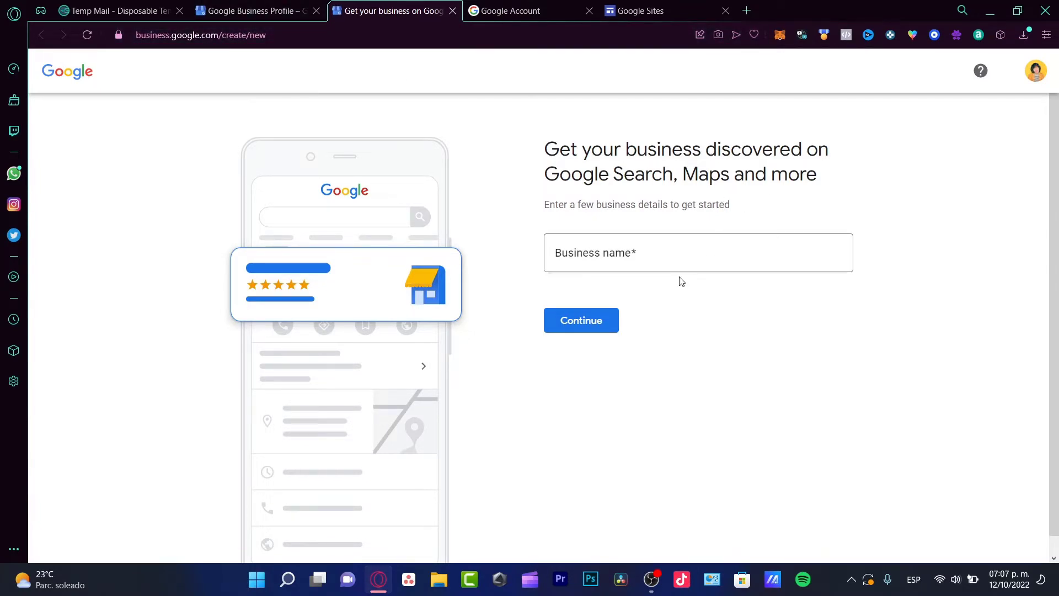
pyautogui.click(706, 259)
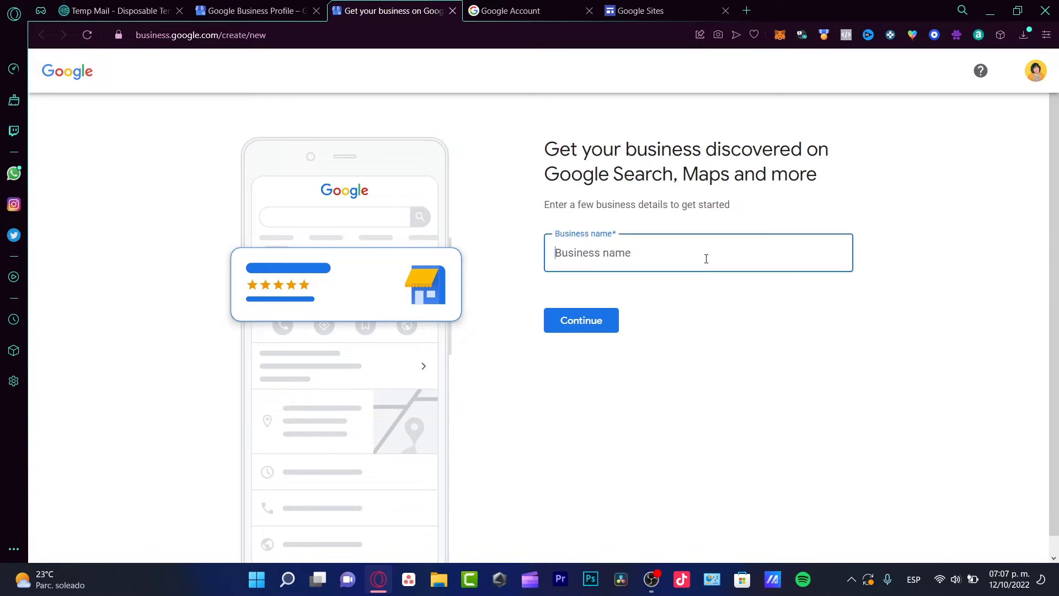
pyautogui.write('whites')
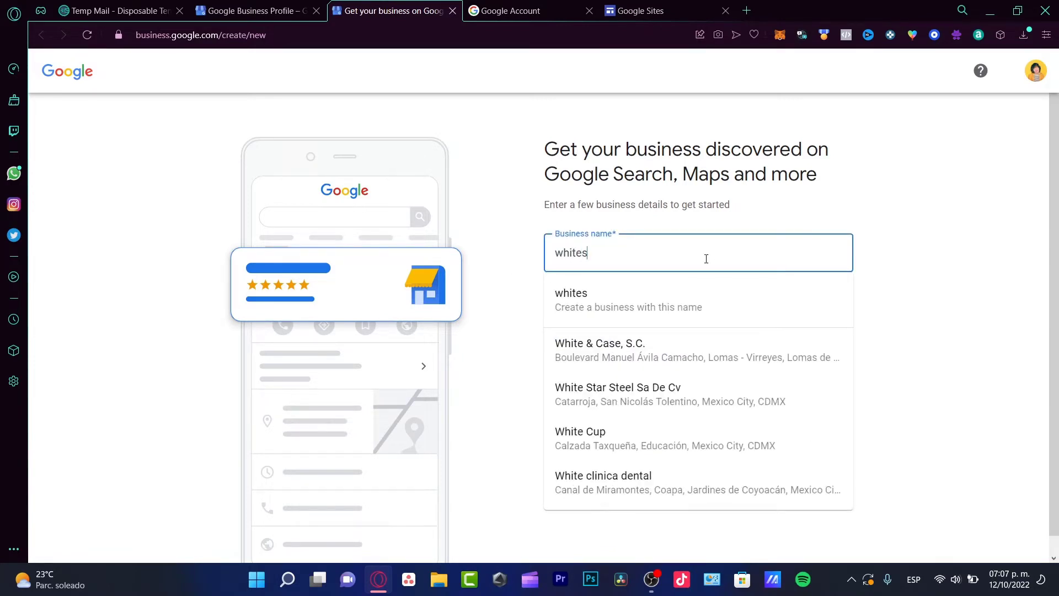
pyautogui.write('tudios')
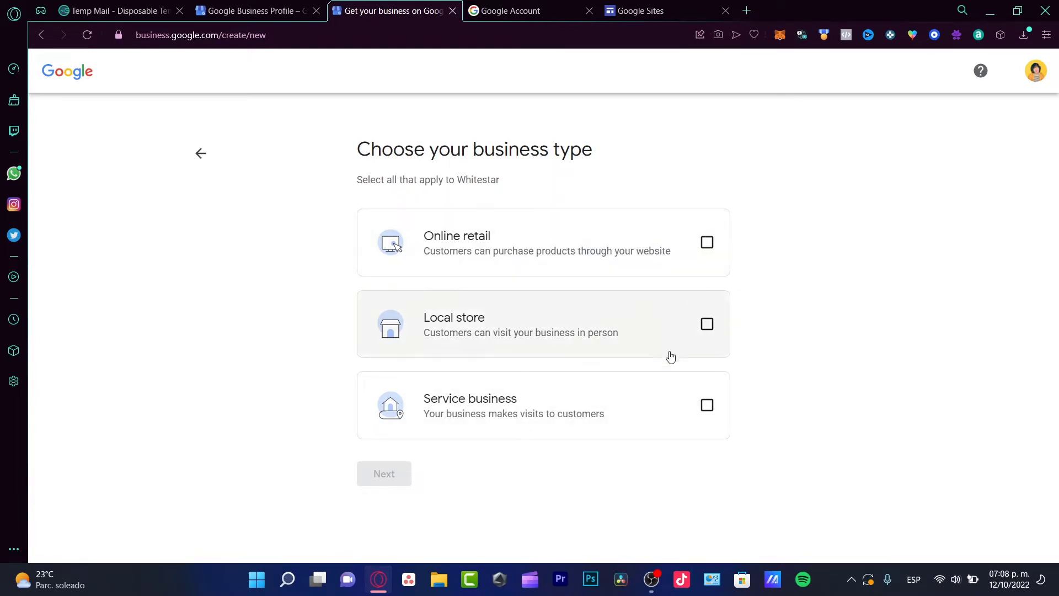
# Step: Mark the business as a service business in the Film production company category
pyautogui.click(439, 411)
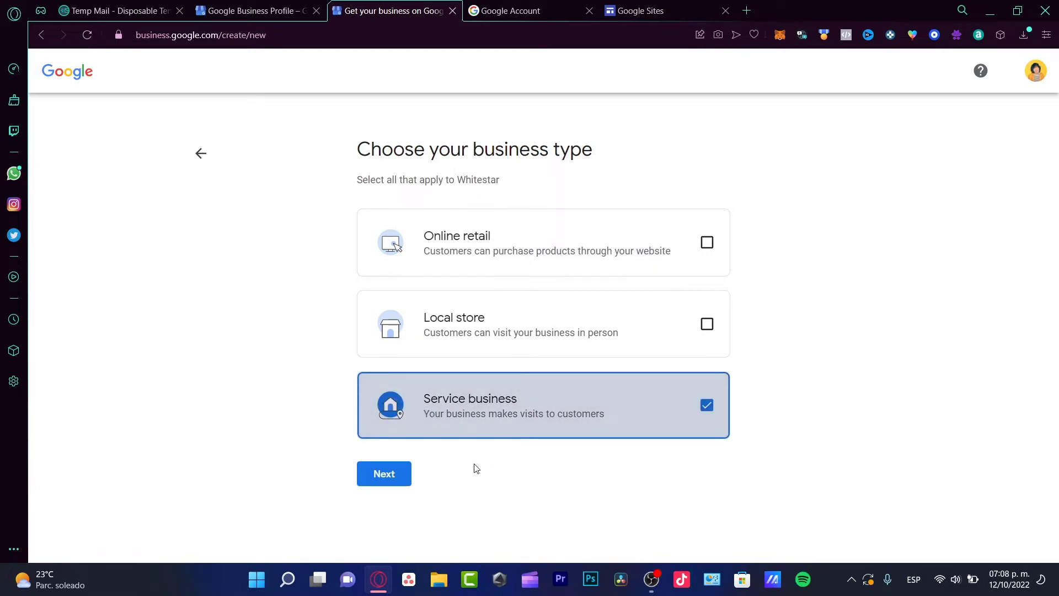
pyautogui.click(392, 482)
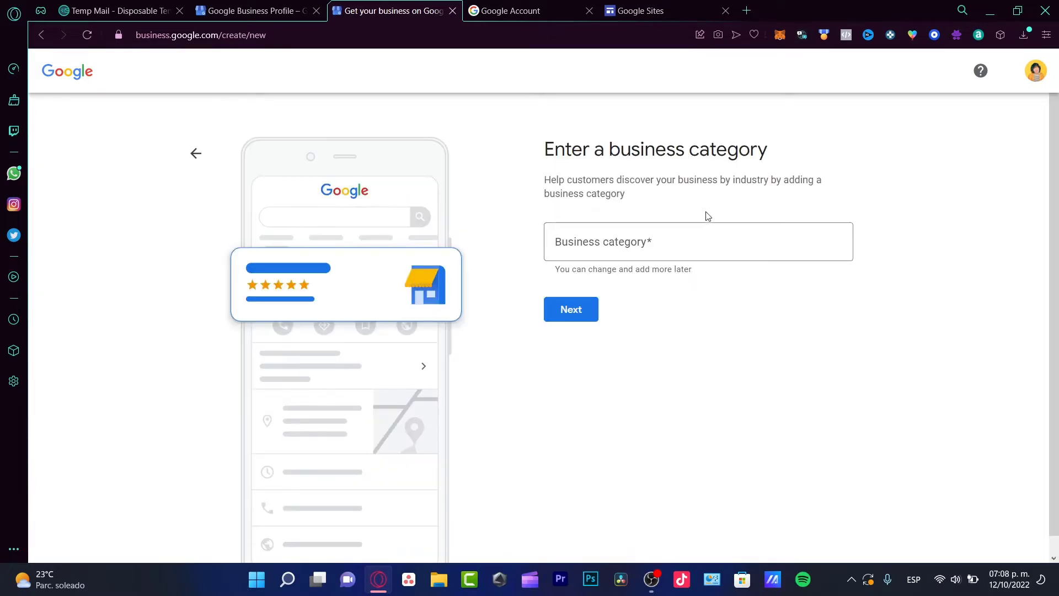
pyautogui.moveTo(609, 150); pyautogui.dragTo(768, 150)
pyautogui.click(751, 252)
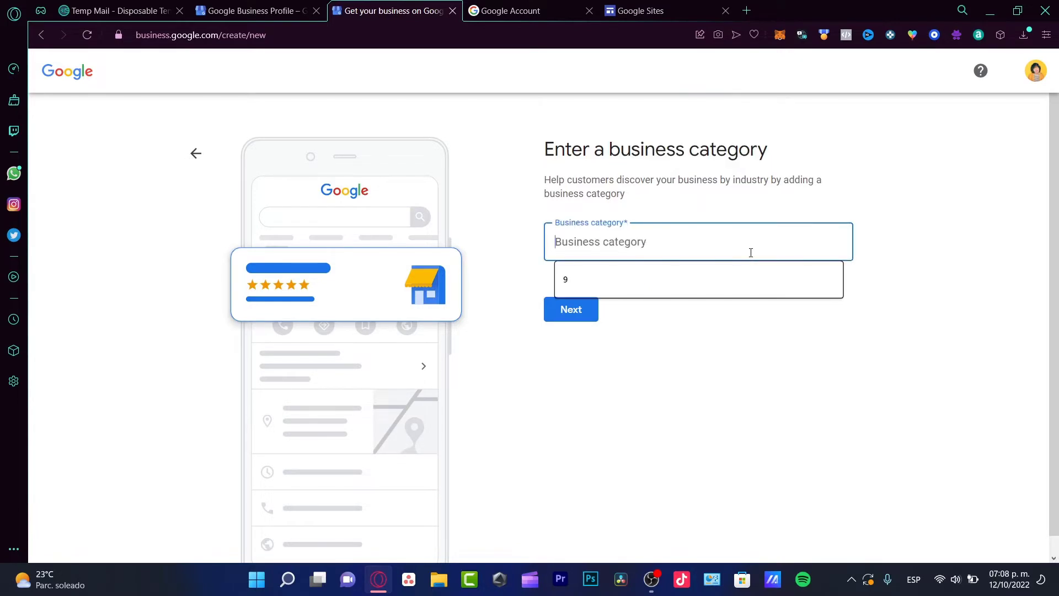
pyautogui.write('film')
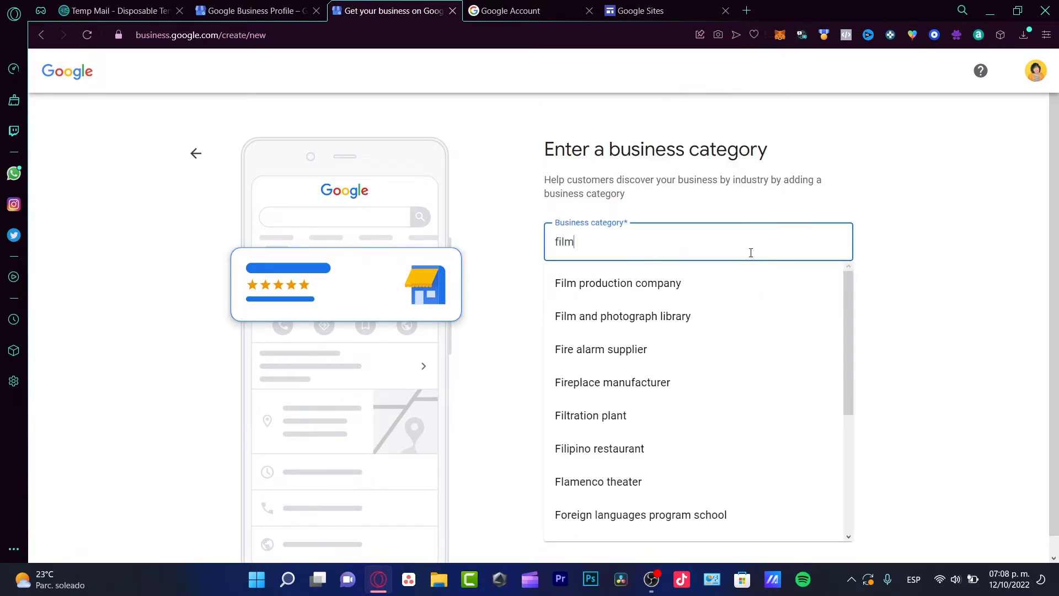
pyautogui.click(697, 288)
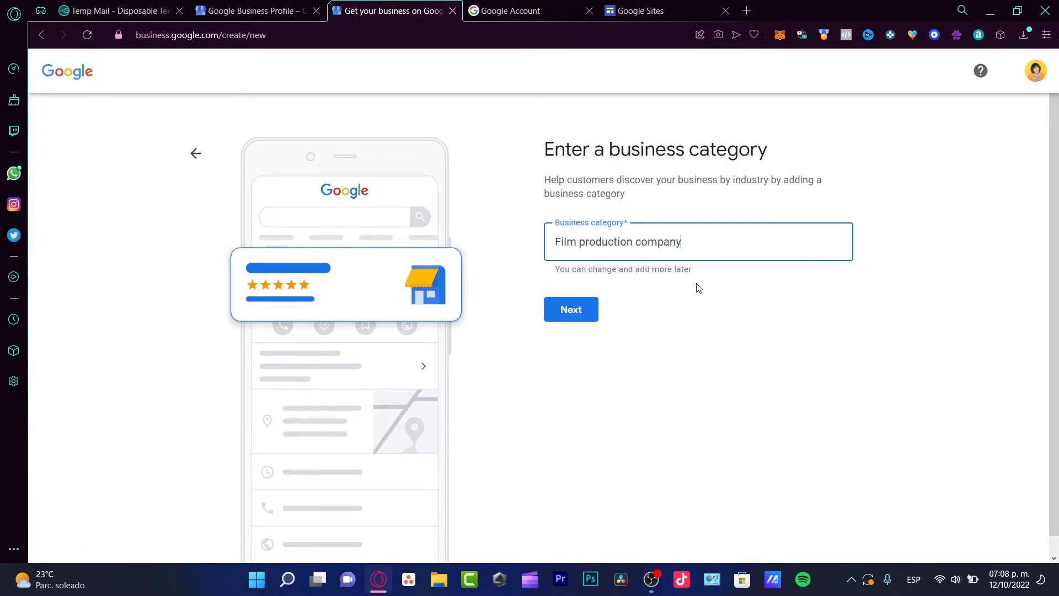
# Step: Add Mexico City as the service area and continue to contact details
pyautogui.click(575, 309)
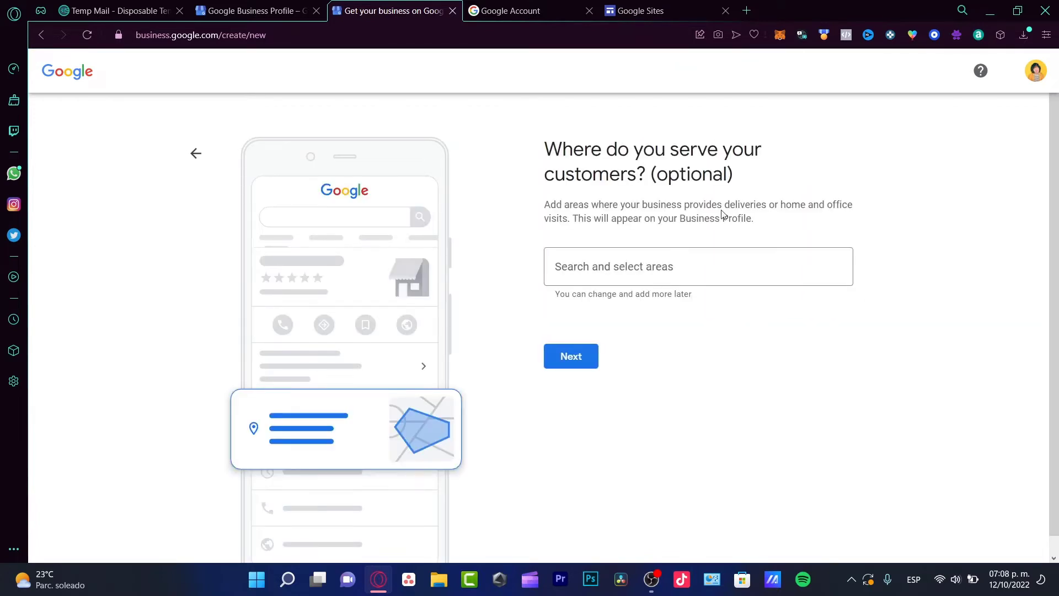
pyautogui.moveTo(584, 155); pyautogui.dragTo(642, 182)
pyautogui.click(698, 266)
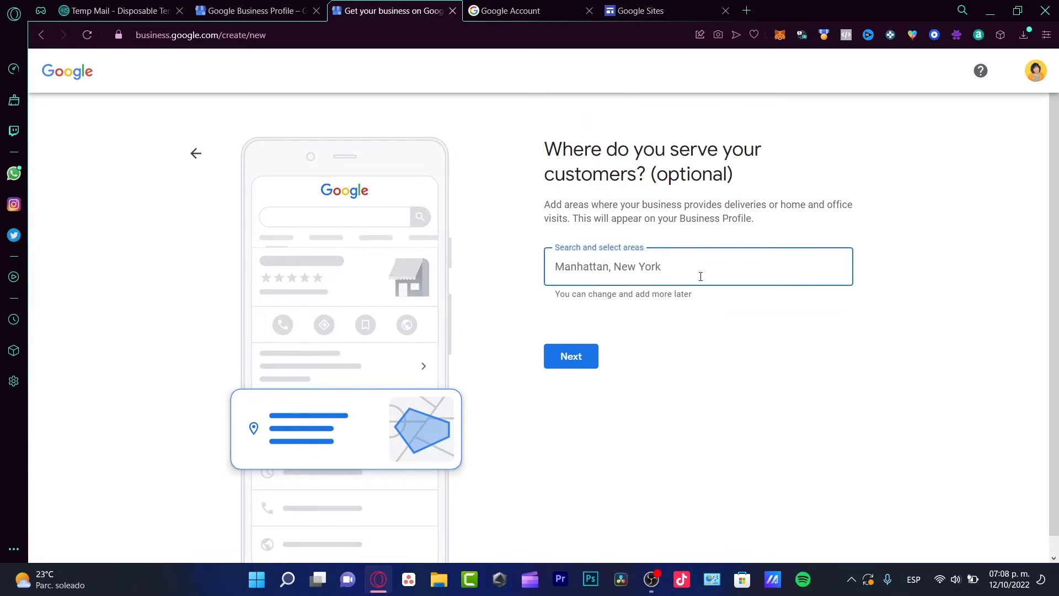
pyautogui.write('mexic')
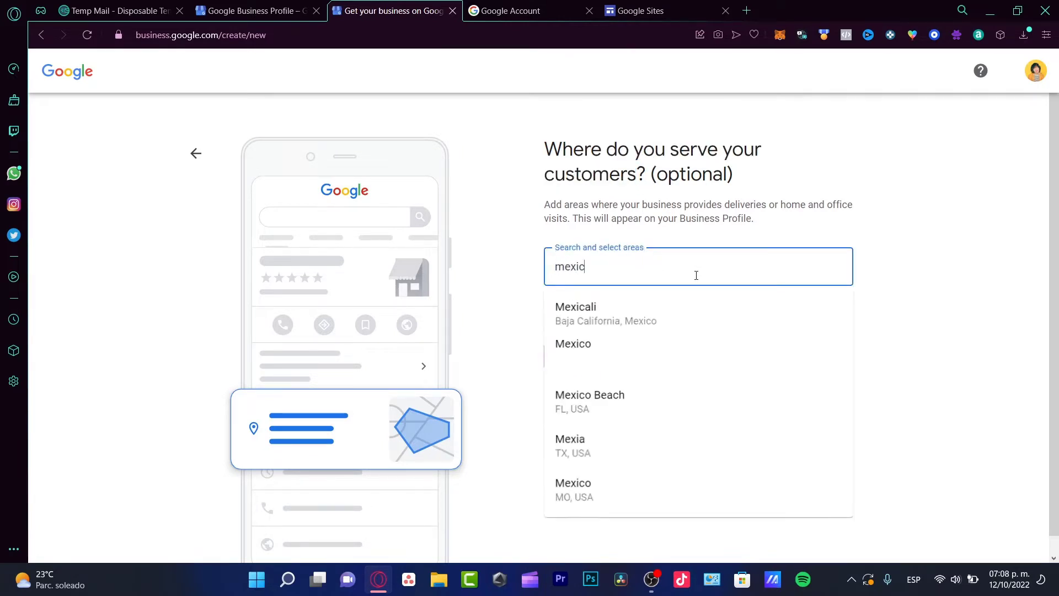
pyautogui.write('o cit')
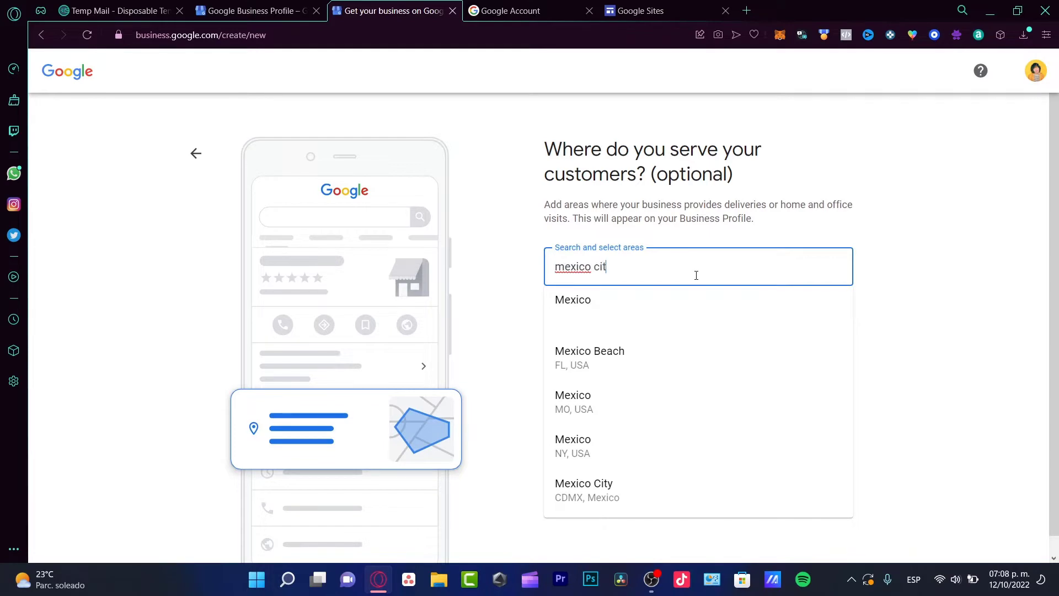
pyautogui.write('y')
pyautogui.click(691, 307)
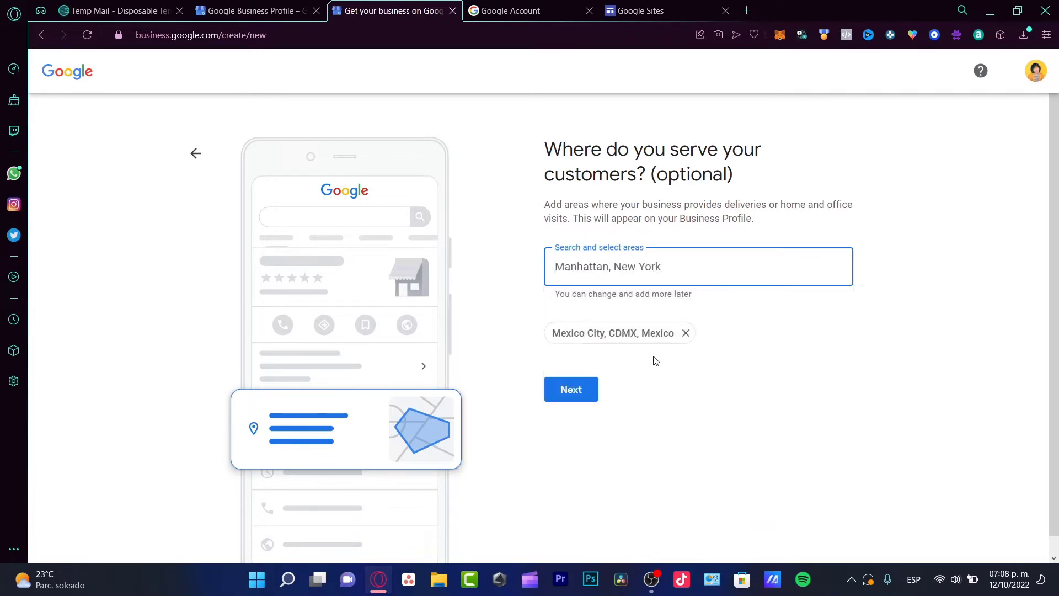
pyautogui.click(594, 389)
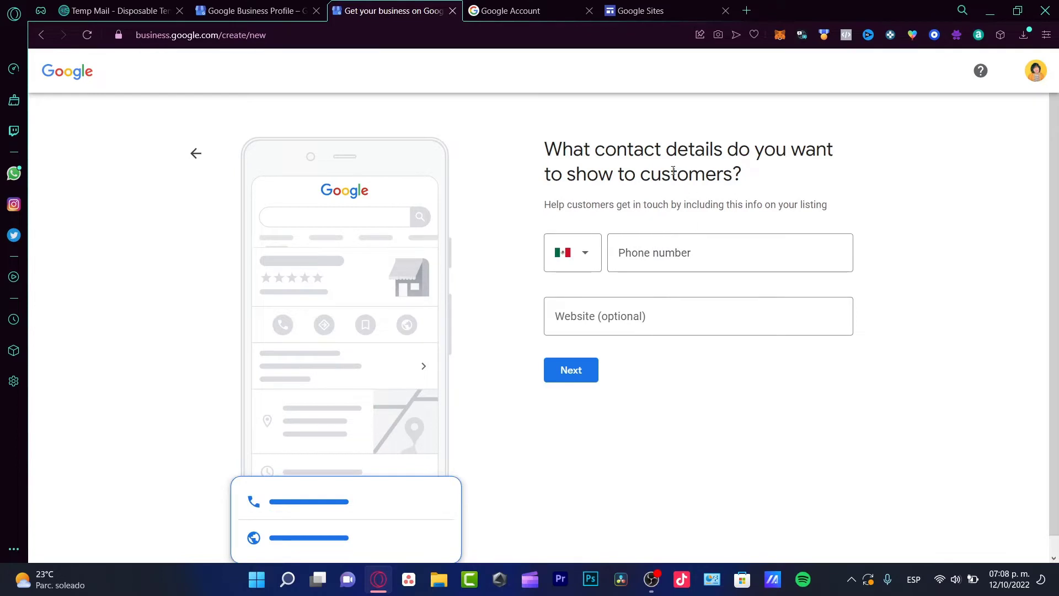
# Step: Enter the business phone number in the Phone number field
pyautogui.click(684, 251)
pyautogui.click(647, 317)
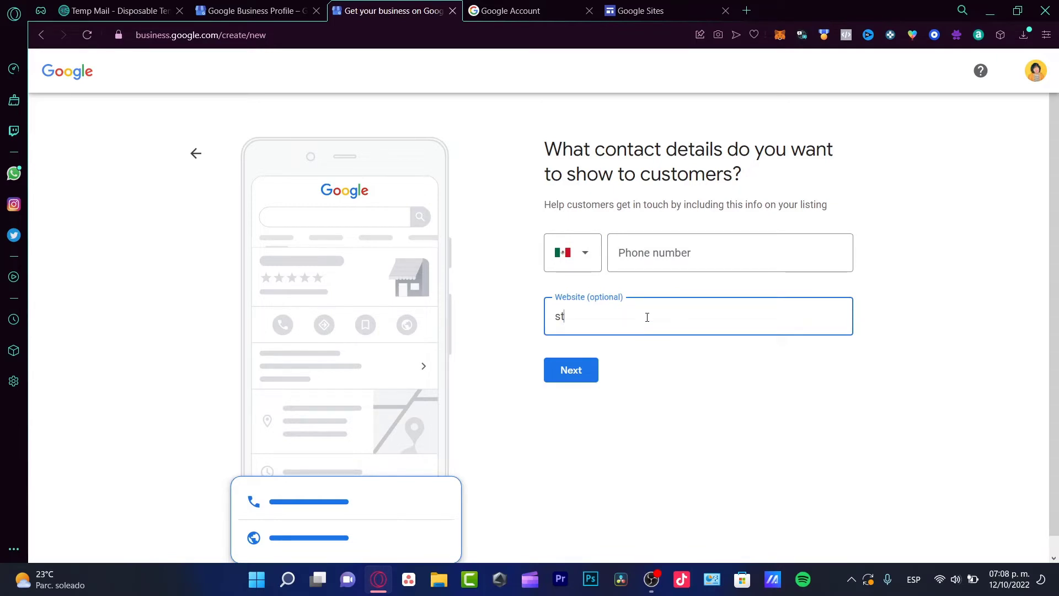
pyautogui.click(669, 271)
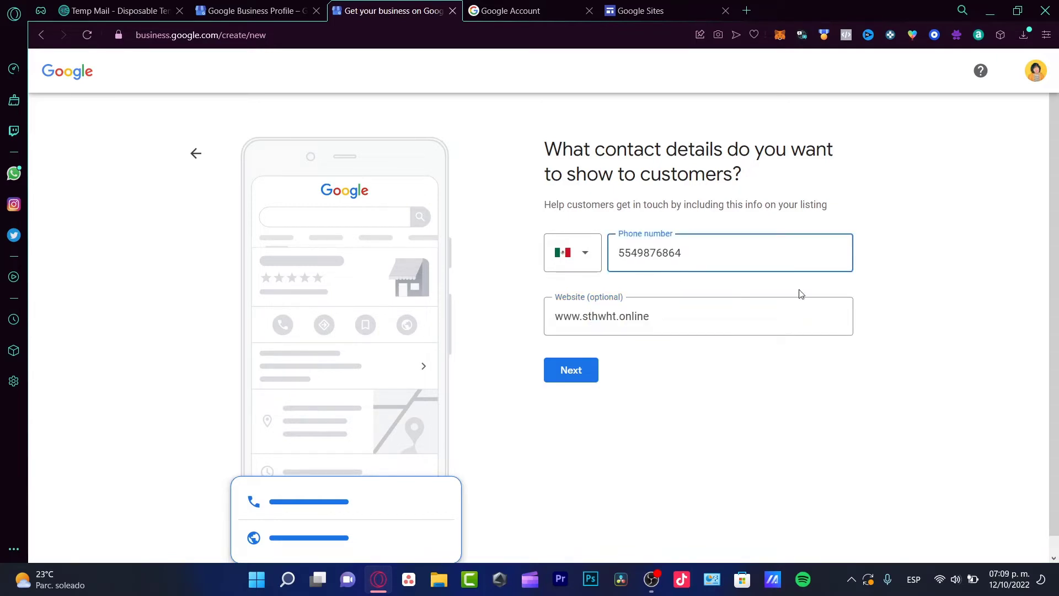
pyautogui.click(884, 265)
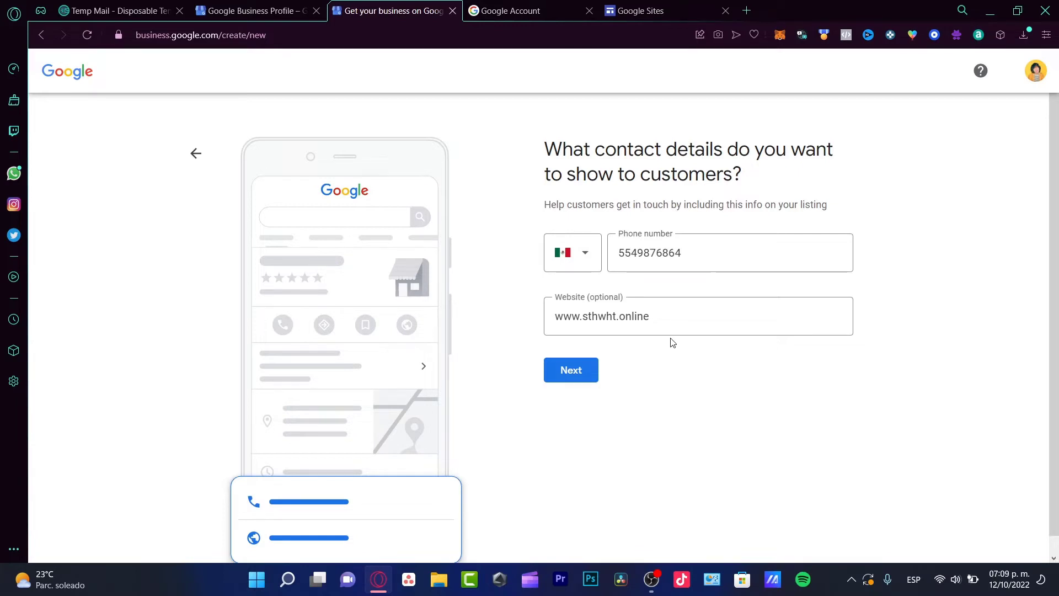
# Step: Clear the Website field, then switch to the Google Sites tab
pyautogui.moveTo(657, 310); pyautogui.dragTo(542, 308)
pyautogui.press('BackSpace')
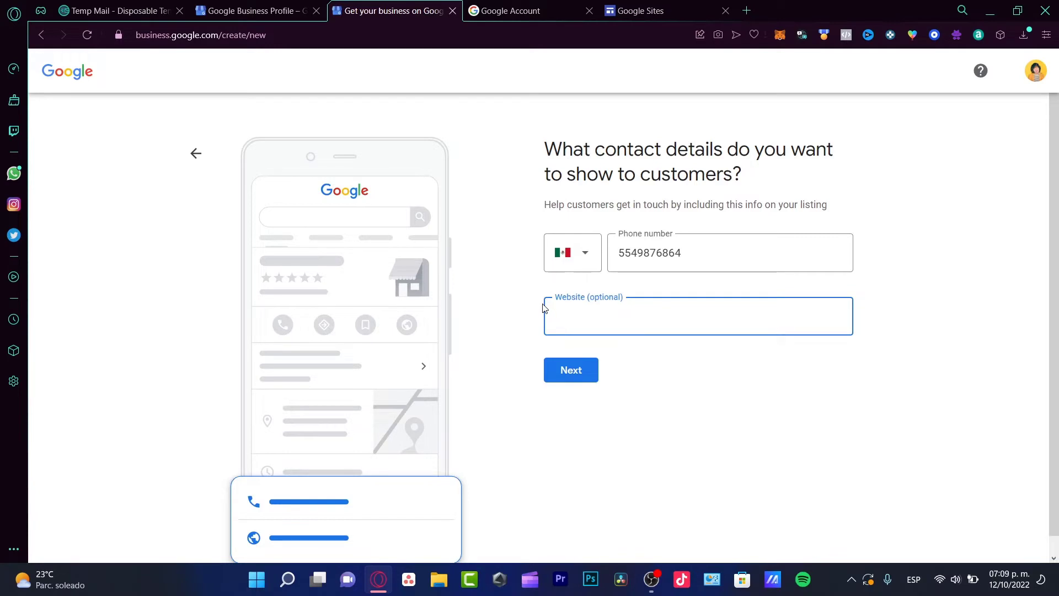
pyautogui.click(640, 11)
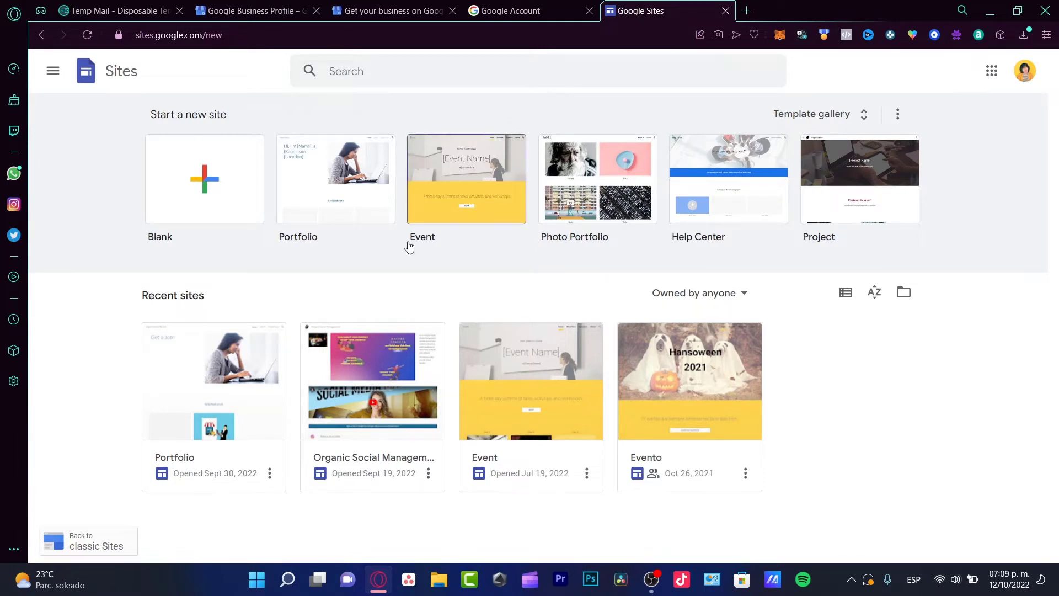
# Step: Move the Portfolio and Organic Social Management sites to the bin
pyautogui.click(269, 473)
pyautogui.click(287, 414)
pyautogui.click(735, 350)
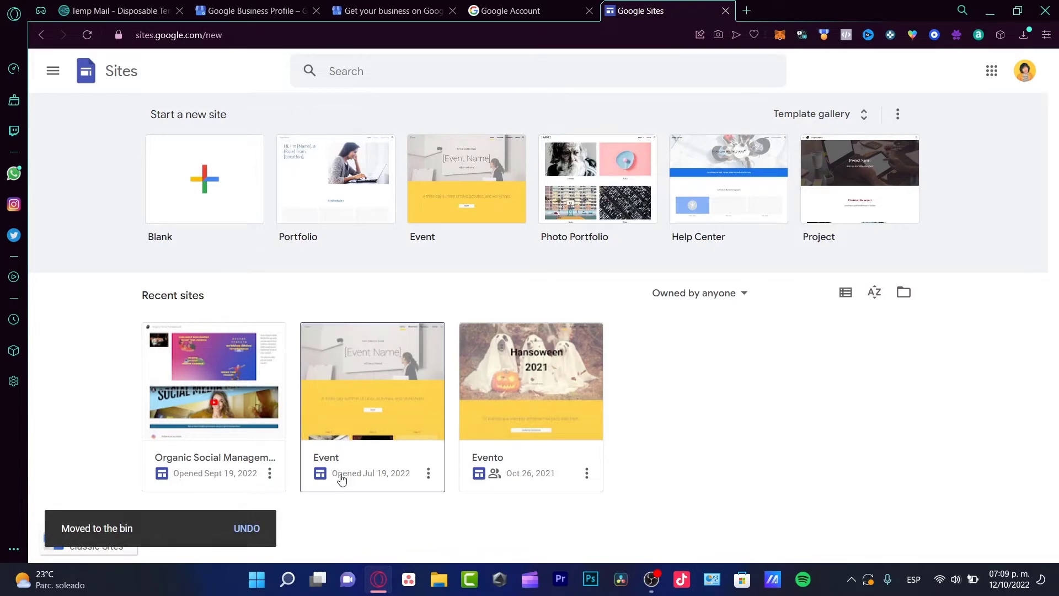
pyautogui.click(270, 473)
pyautogui.click(287, 421)
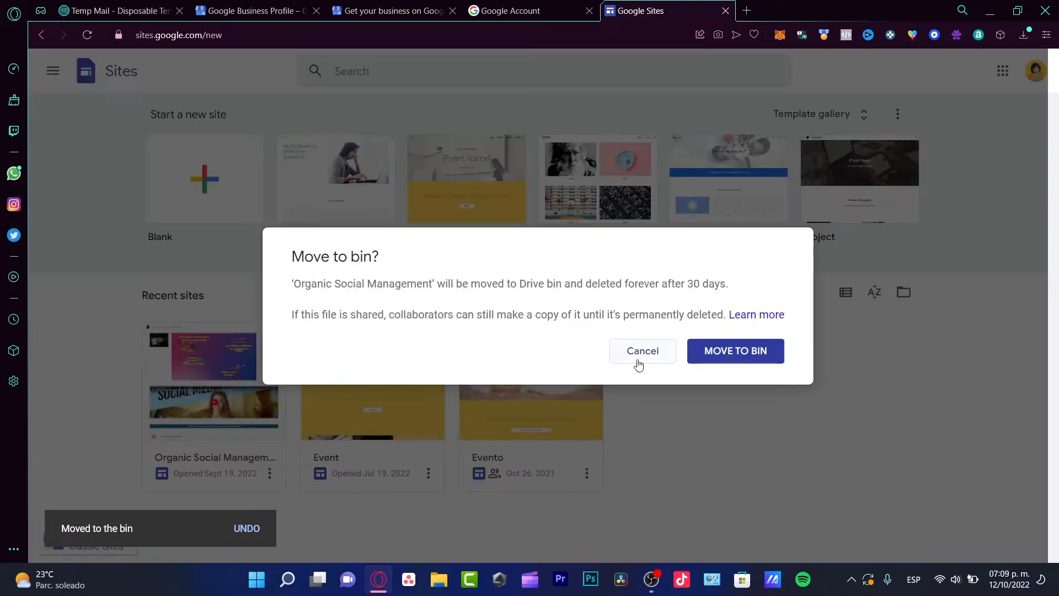
pyautogui.click(709, 358)
# Step: Bin the Event and Evento sites and open the full template gallery
pyautogui.click(269, 473)
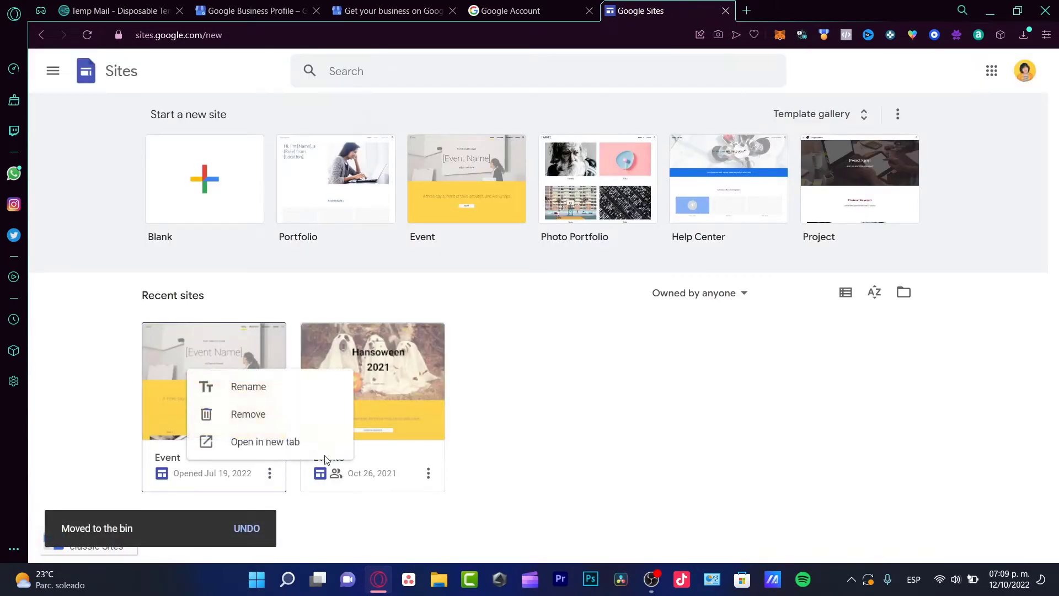
pyautogui.click(287, 413)
pyautogui.click(735, 350)
pyautogui.click(269, 473)
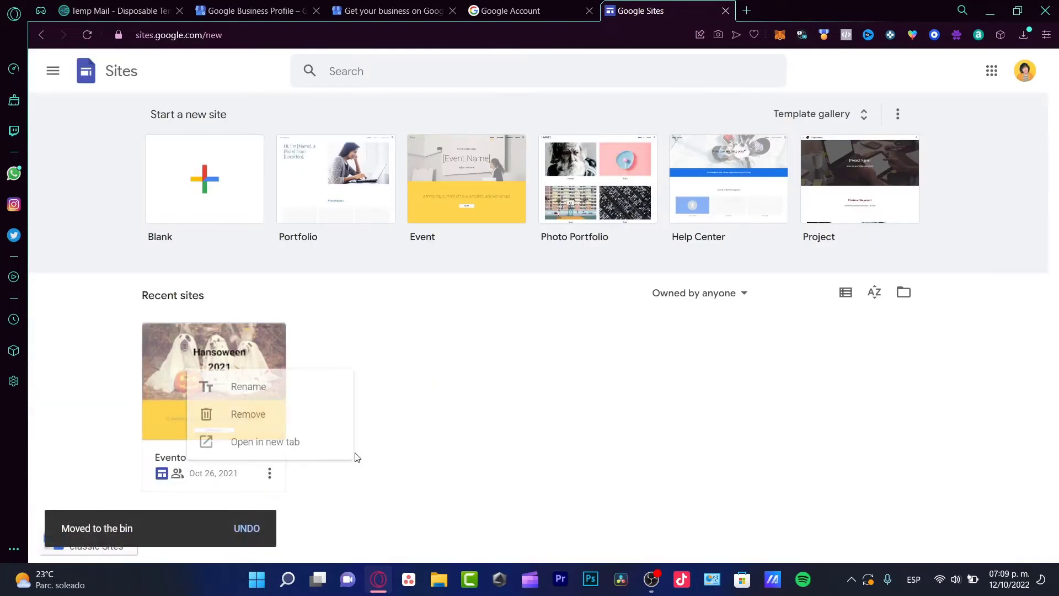
pyautogui.click(318, 413)
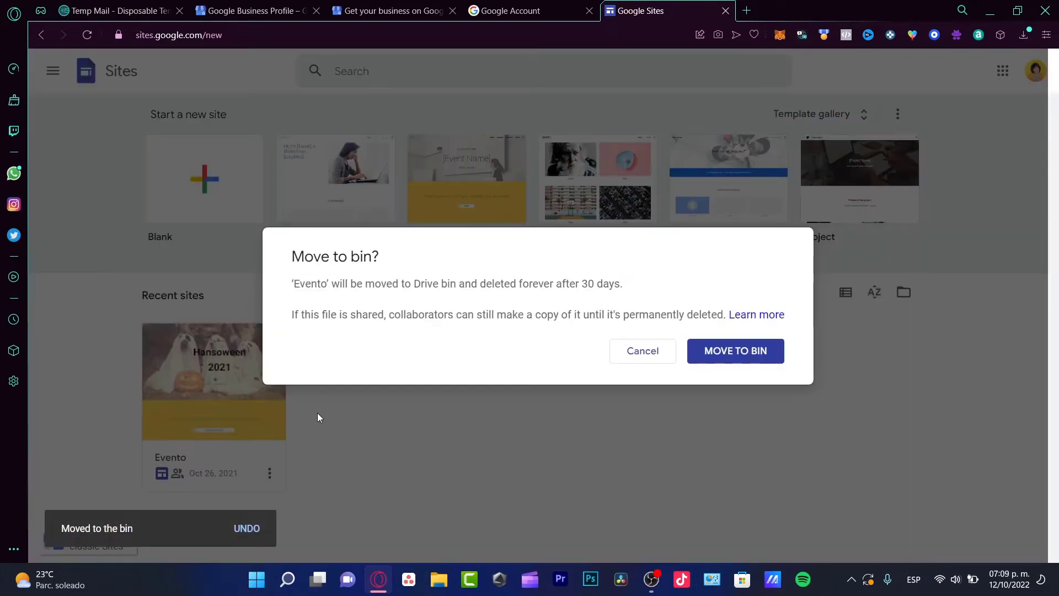
pyautogui.click(717, 350)
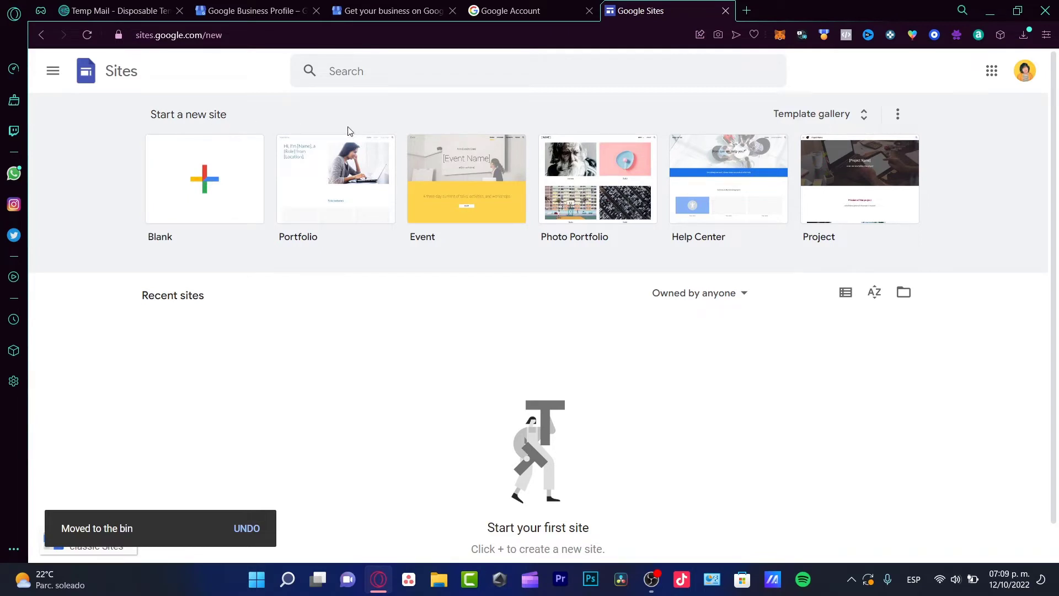
pyautogui.click(827, 116)
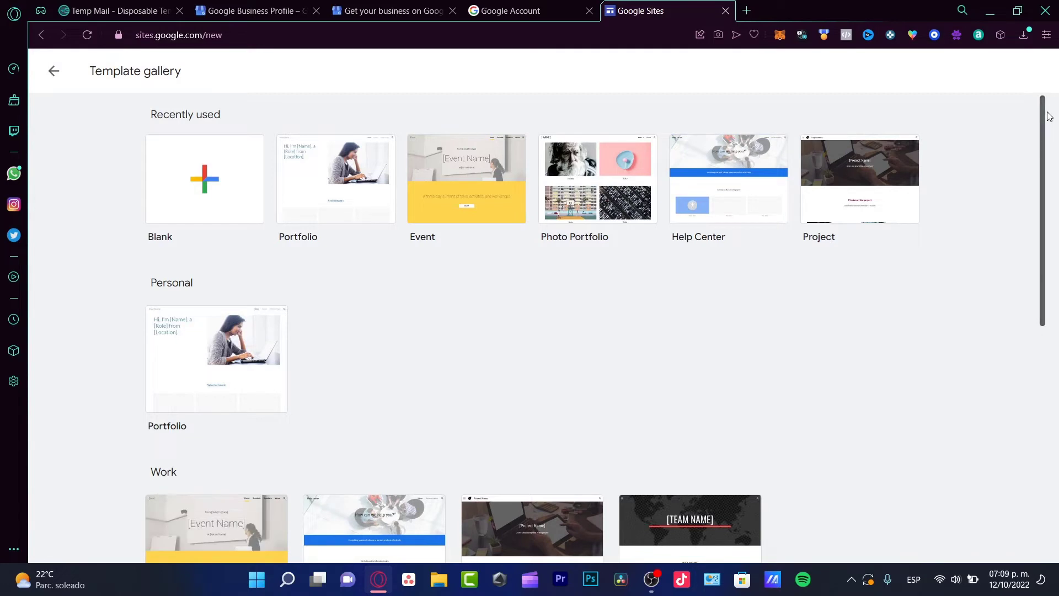
# Step: Create a new site from the Photo Portfolio template in the gallery
pyautogui.scroll(-1, 1055, 142)
pyautogui.moveTo(1054, 142); pyautogui.dragTo(1032, 380)
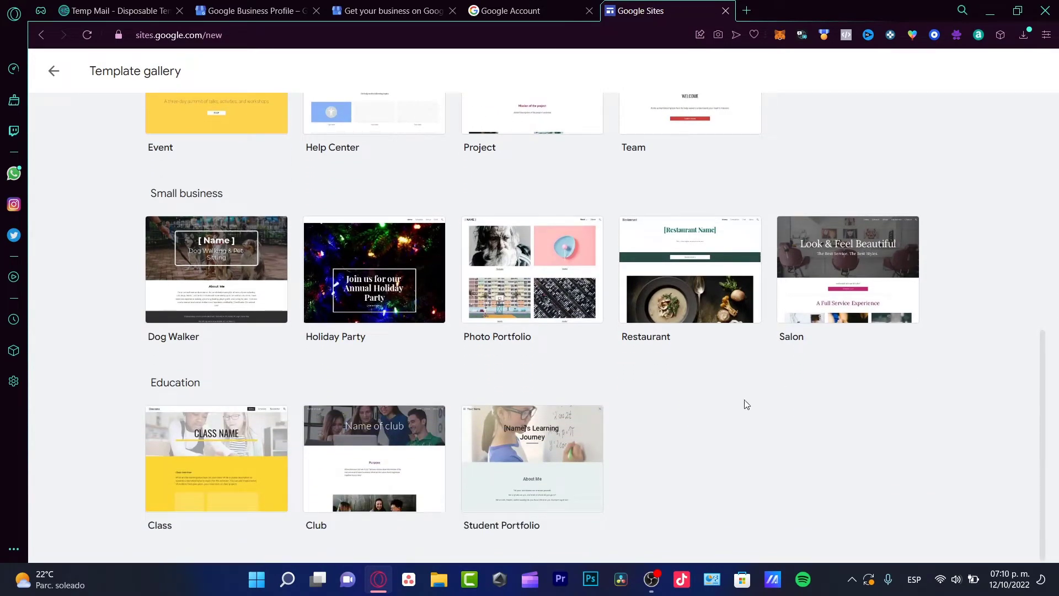
pyautogui.click(527, 10)
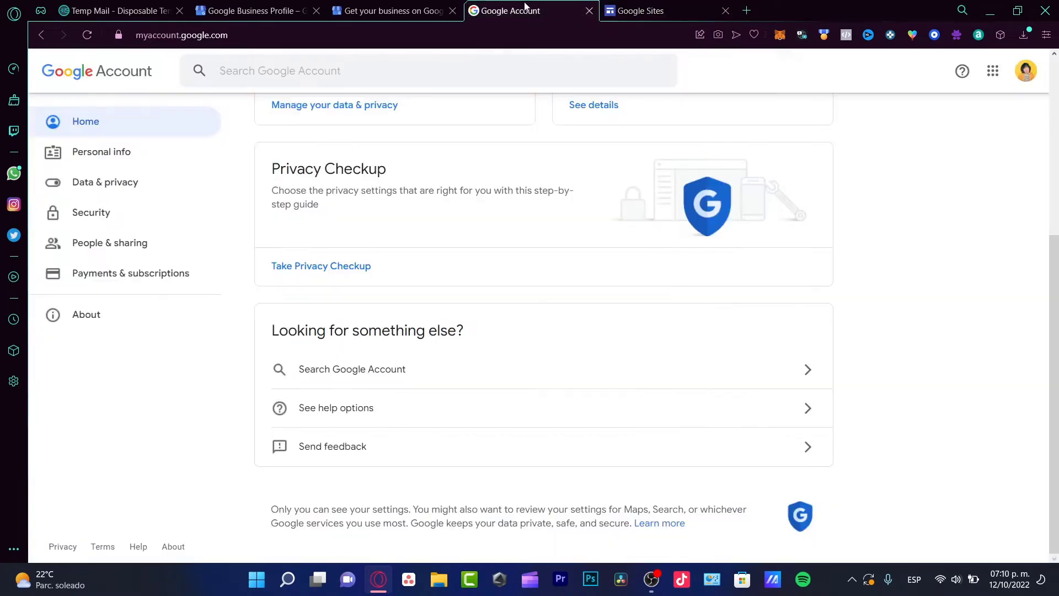
pyautogui.click(615, 7)
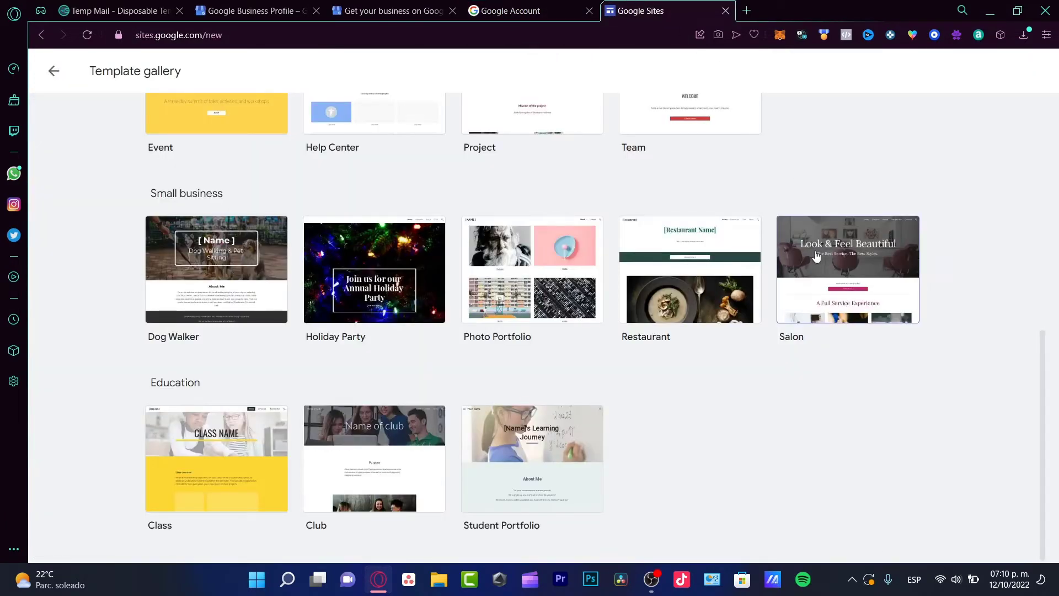
pyautogui.click(421, 5)
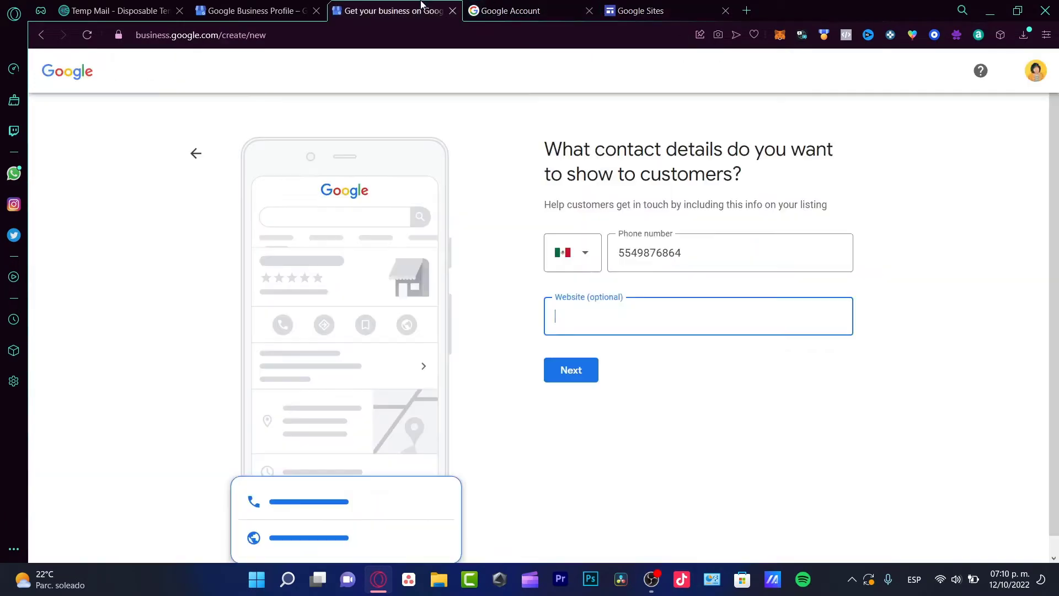
pyautogui.click(733, 6)
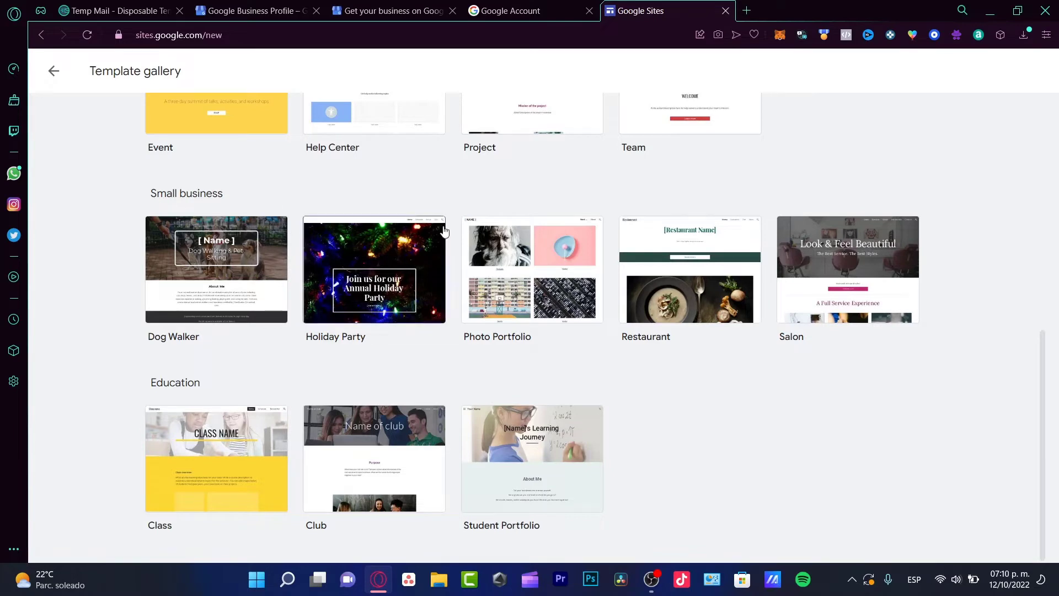
pyautogui.click(550, 312)
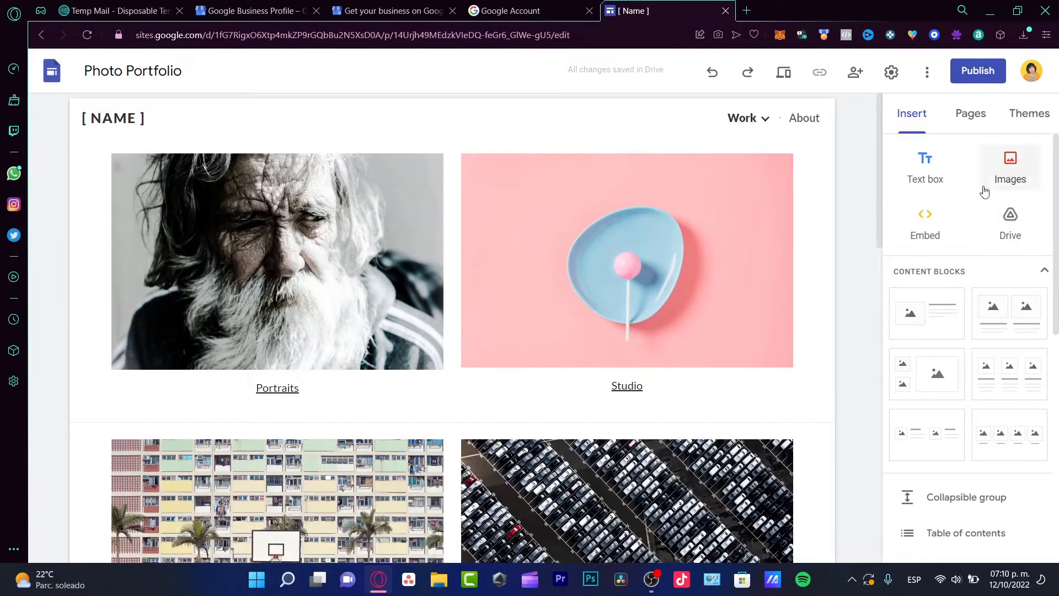
# Step: Rename the site title from Photo Portfolio to WHITESTAR
pyautogui.click(159, 71)
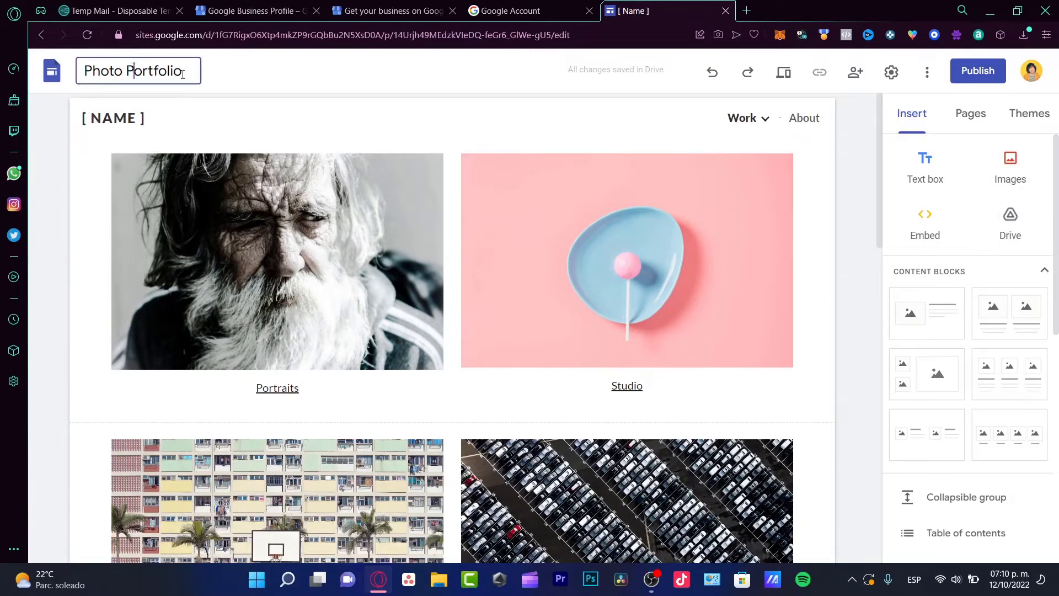
pyautogui.doubleClick(159, 71)
pyautogui.hotkey('ctrl', 'a')
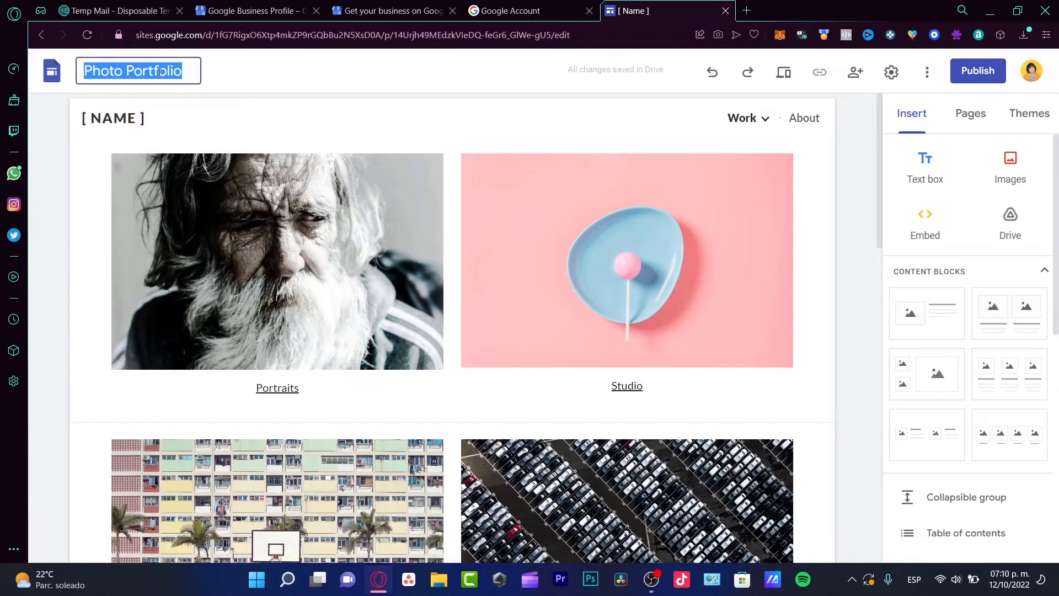
pyautogui.write('WHITESTAR')
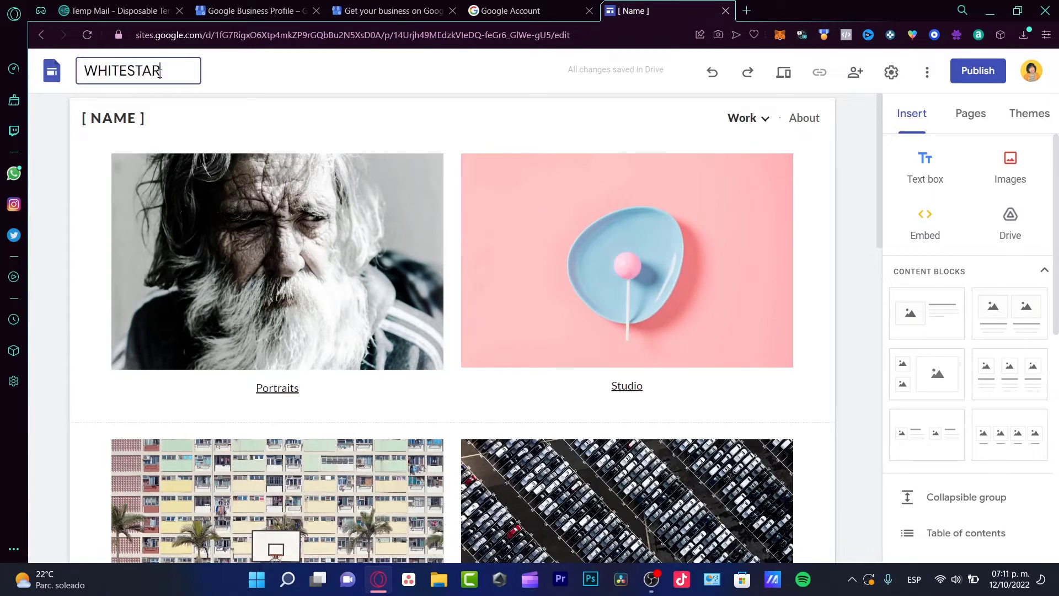
pyautogui.press('Return')
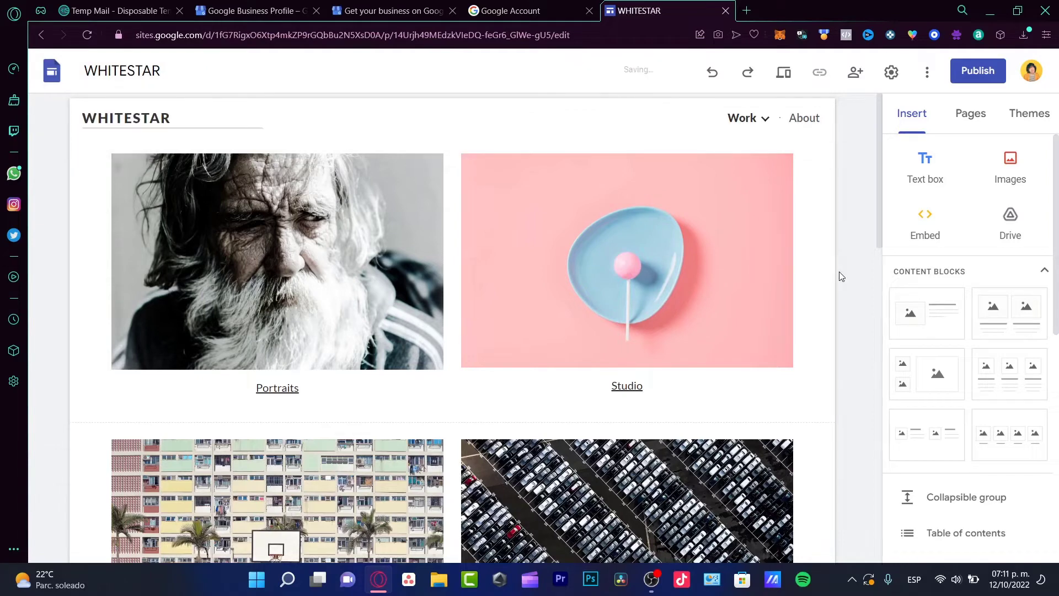
# Step: Insert a YouTube music video found by searching 'STEPH' into the Portraits image's slot
pyautogui.click(398, 278)
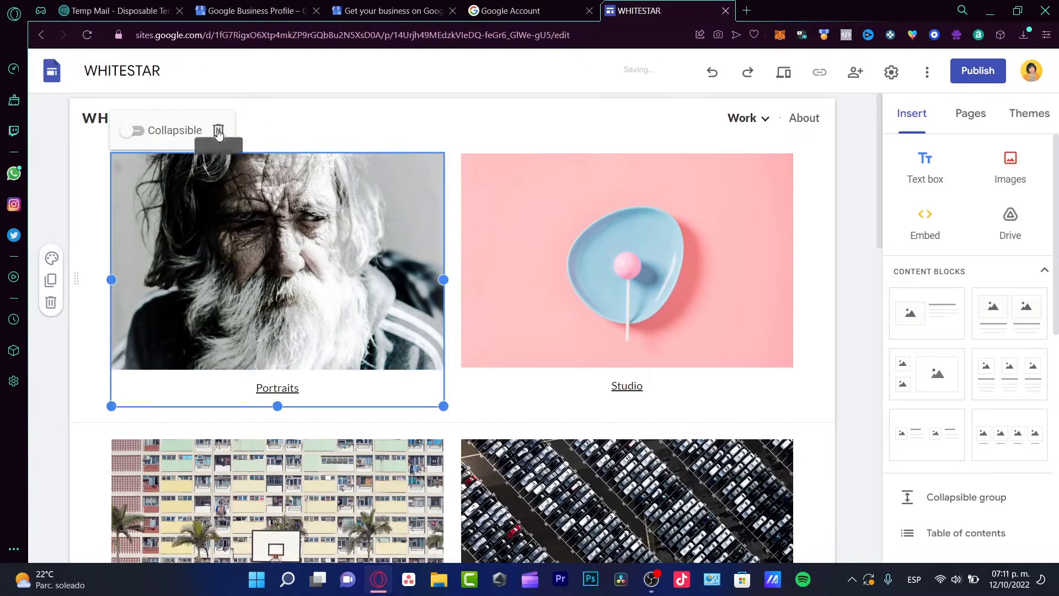
pyautogui.rightClick(236, 175)
pyautogui.press('Escape')
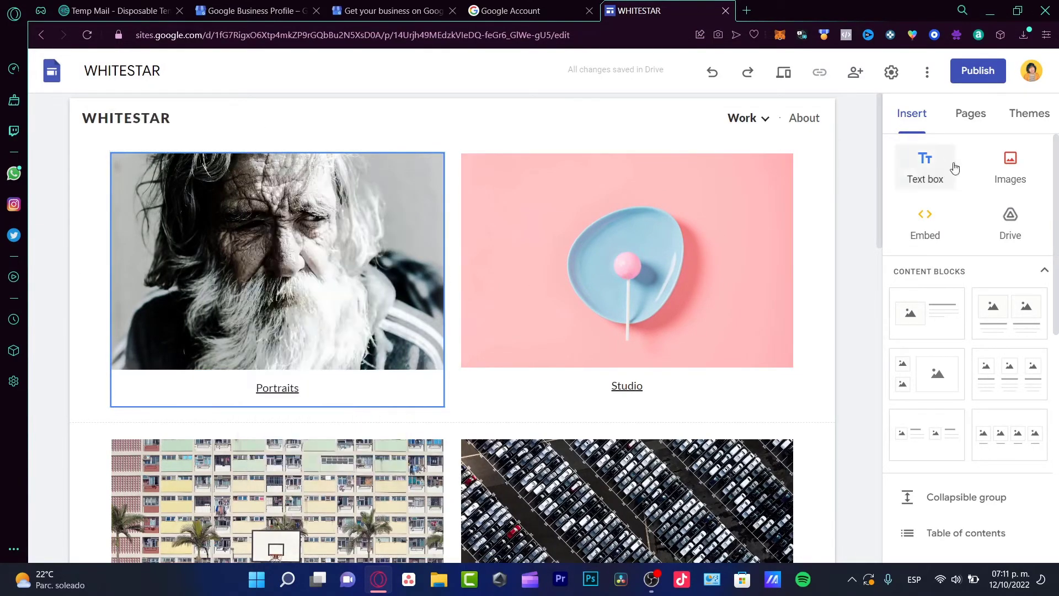
pyautogui.click(1042, 270)
pyautogui.scroll(-5, 982, 382)
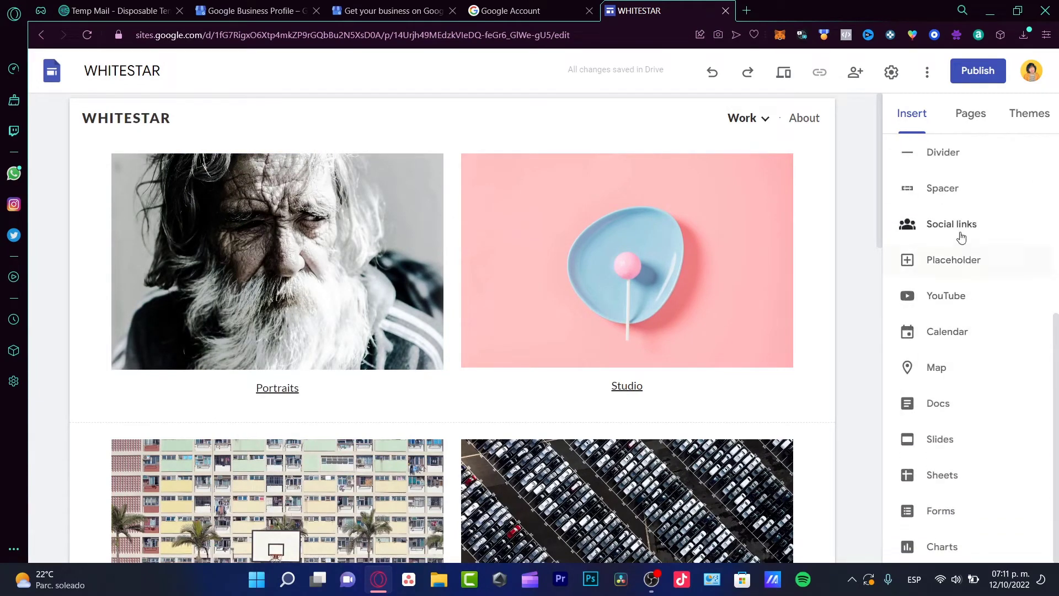
pyautogui.click(964, 298)
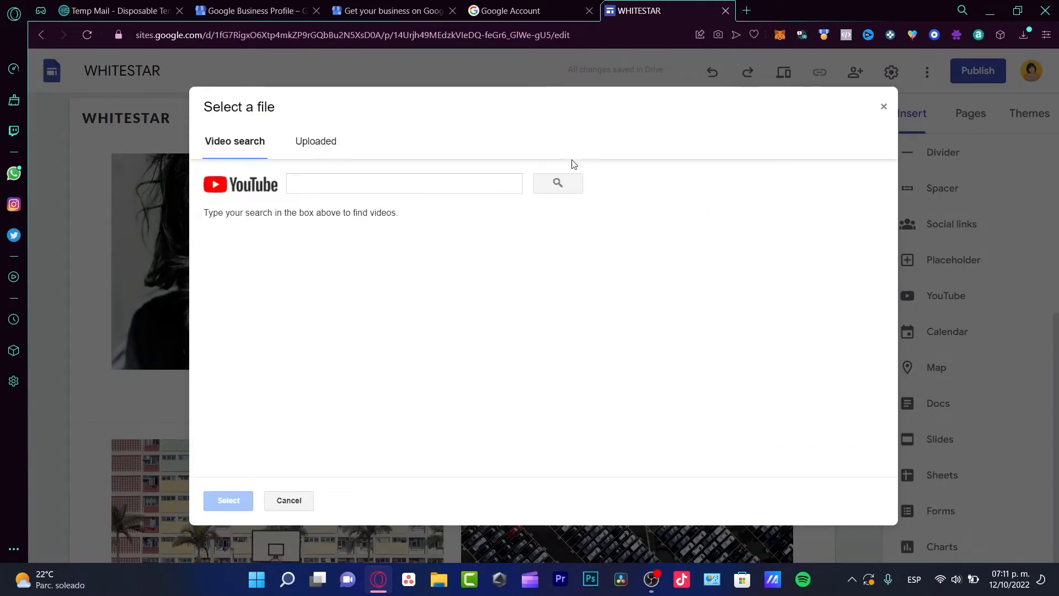
pyautogui.click(499, 175)
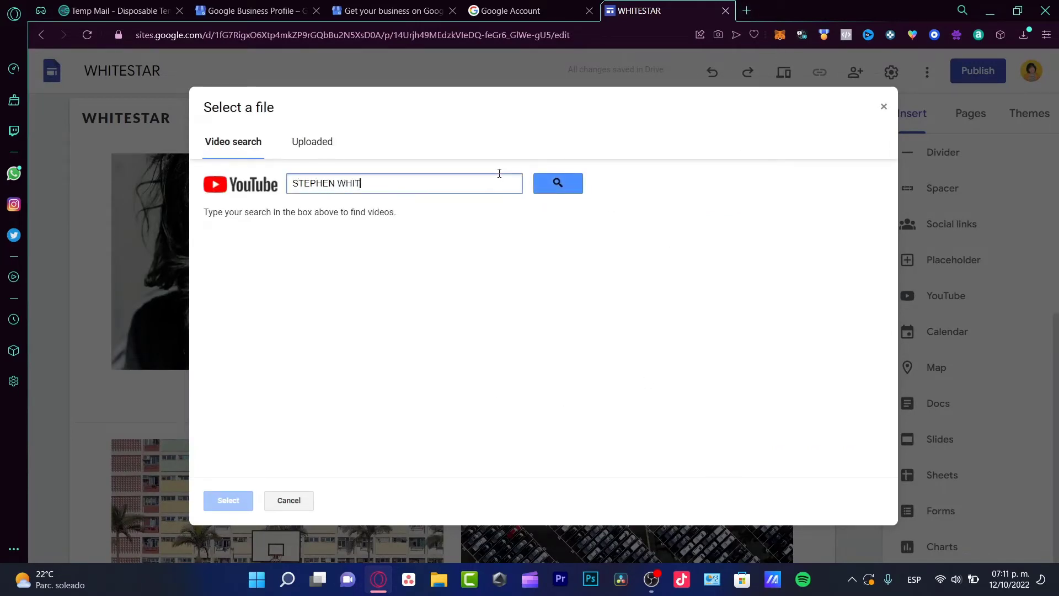
pyautogui.press('Escape')
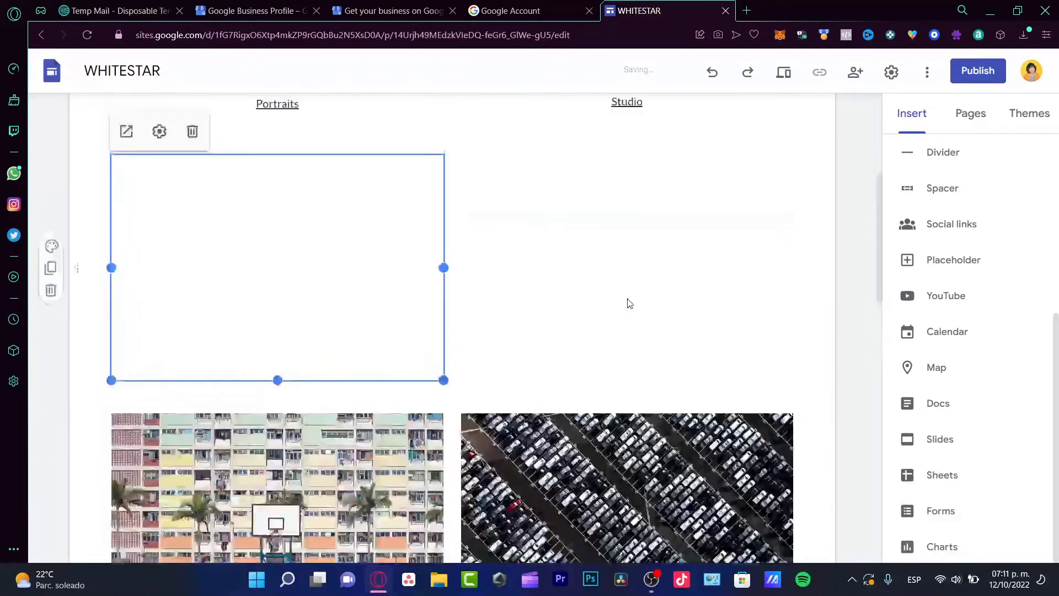
pyautogui.scroll(4, 347, 243)
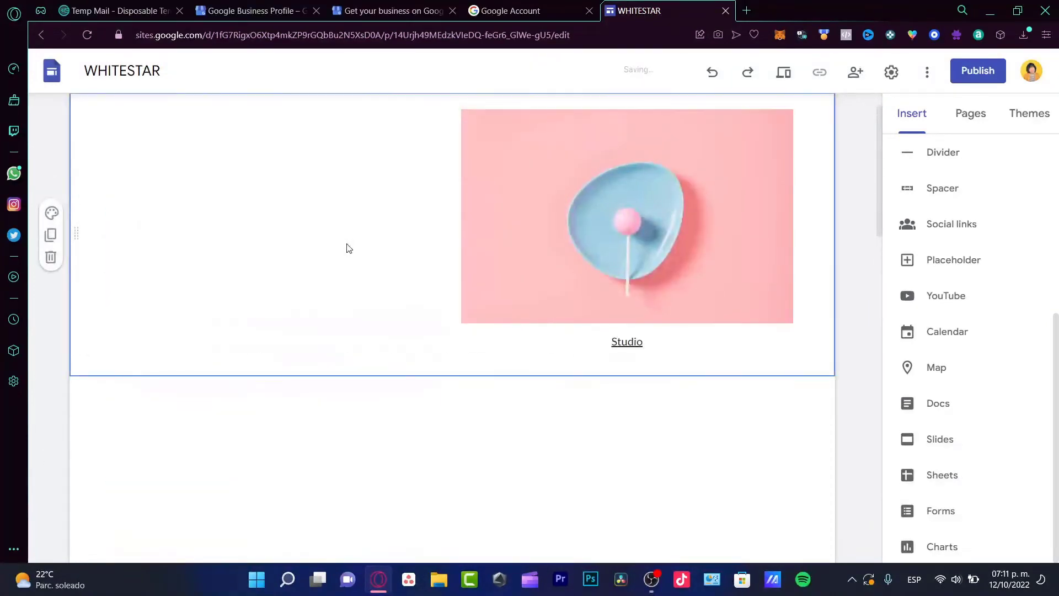
pyautogui.moveTo(349, 414); pyautogui.dragTo(291, 197)
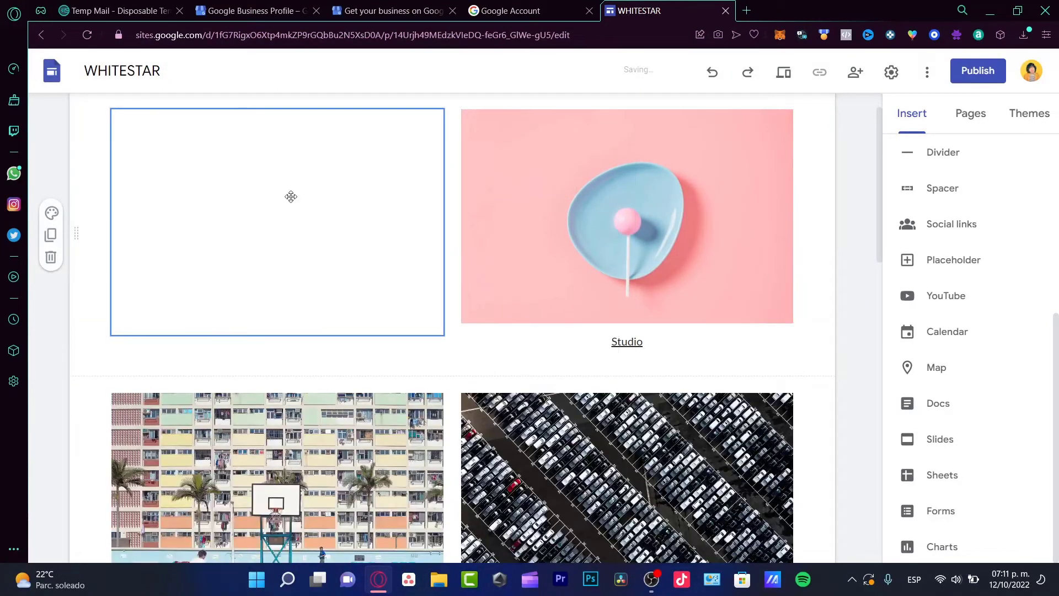
# Step: Delete the Studio image and insert a second YouTube video in its place
pyautogui.scroll(1, 561, 298)
pyautogui.click(351, 205)
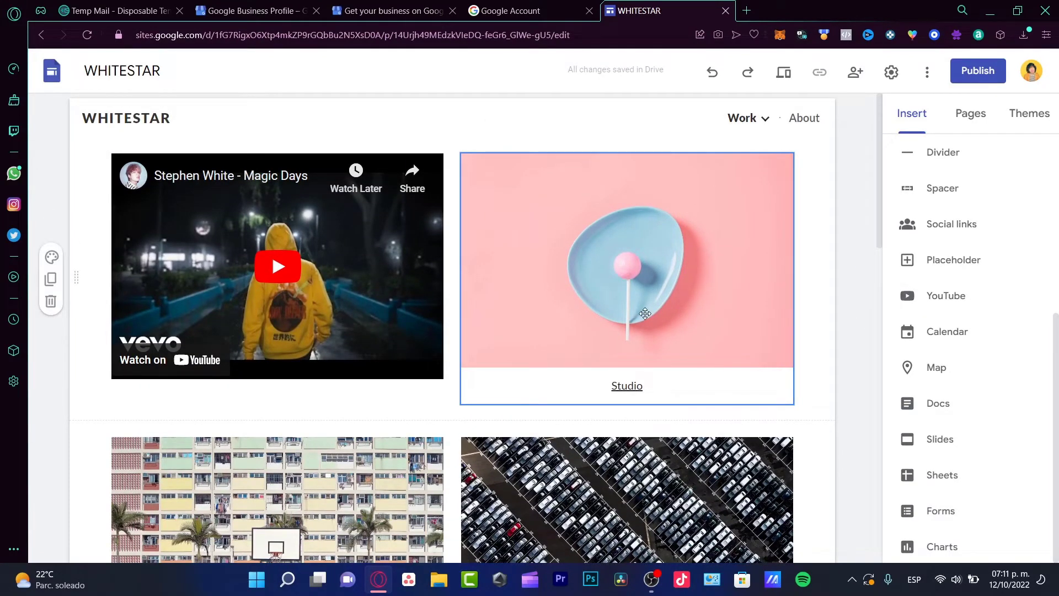
pyautogui.press('Delete')
pyautogui.click(945, 296)
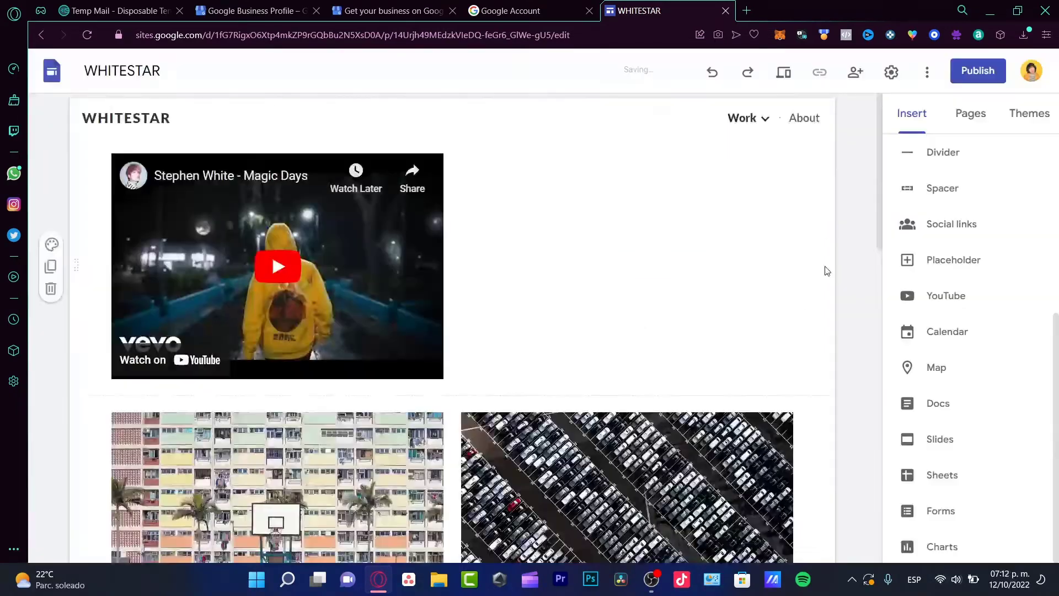
# Step: Delete the Concerts and Shadows images, then bring up the Forms insert panel
pyautogui.scroll(-4, 822, 276)
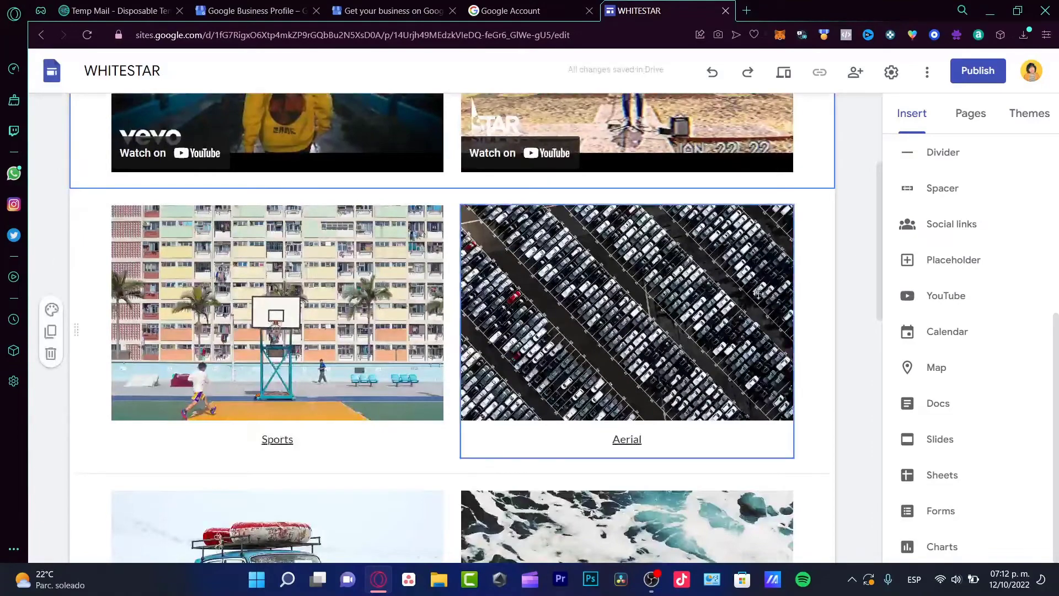
pyautogui.scroll(-4, 606, 279)
pyautogui.scroll(-9, 607, 279)
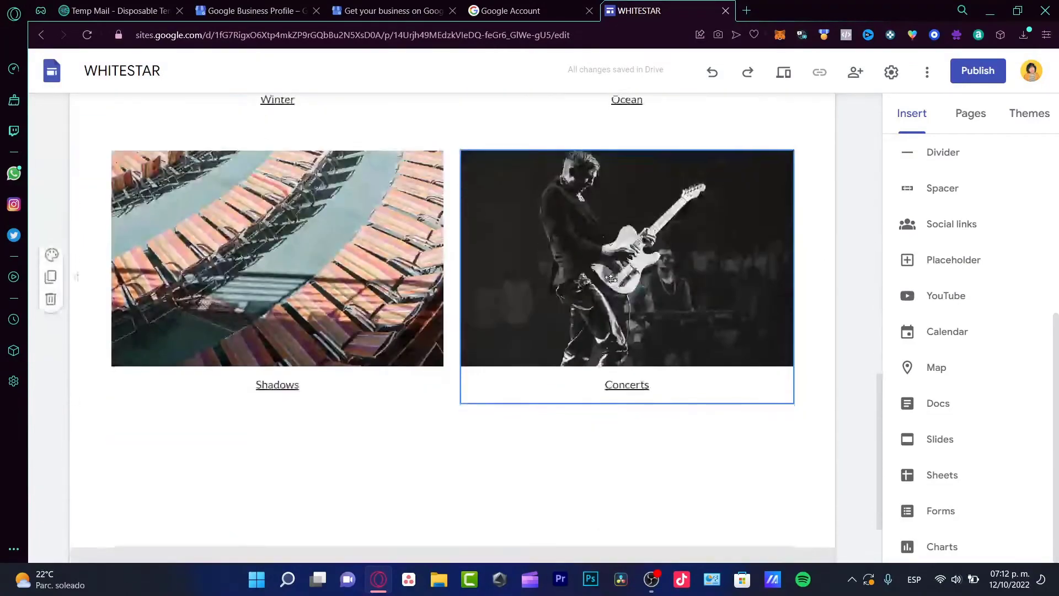
pyautogui.moveTo(606, 280); pyautogui.dragTo(737, 307)
pyautogui.press('Delete')
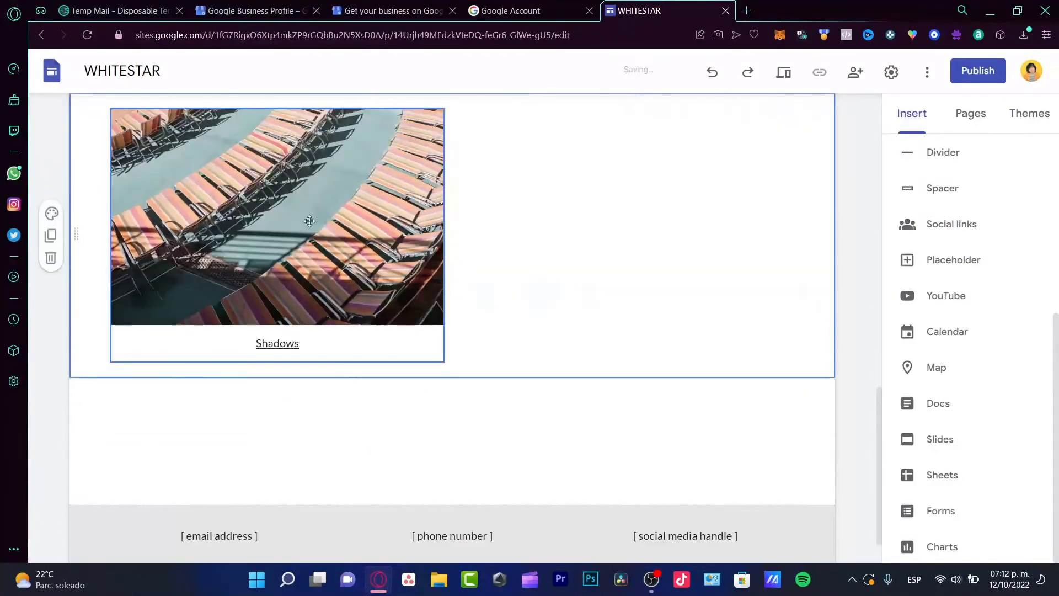
pyautogui.press('Delete')
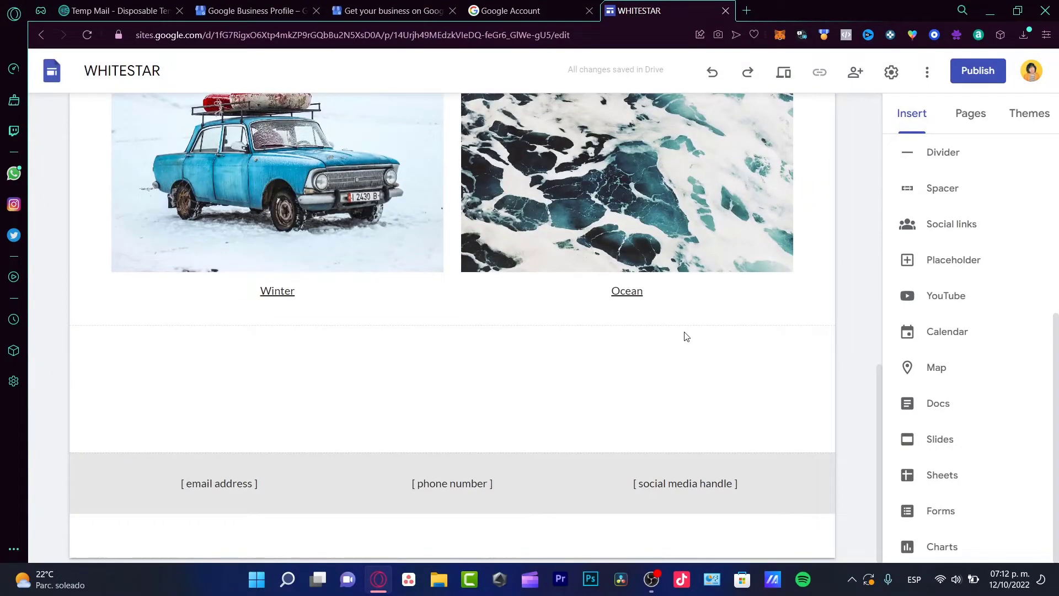
pyautogui.click(947, 522)
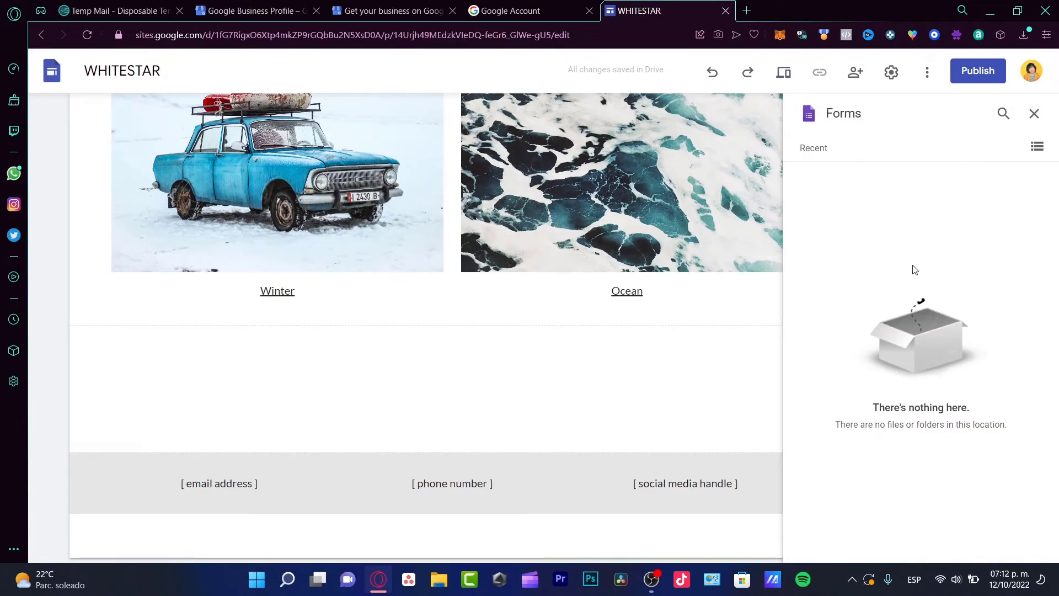
# Step: In a new tab, create a Google Forms form from the Contact Information template
pyautogui.click(746, 10)
pyautogui.write('google for')
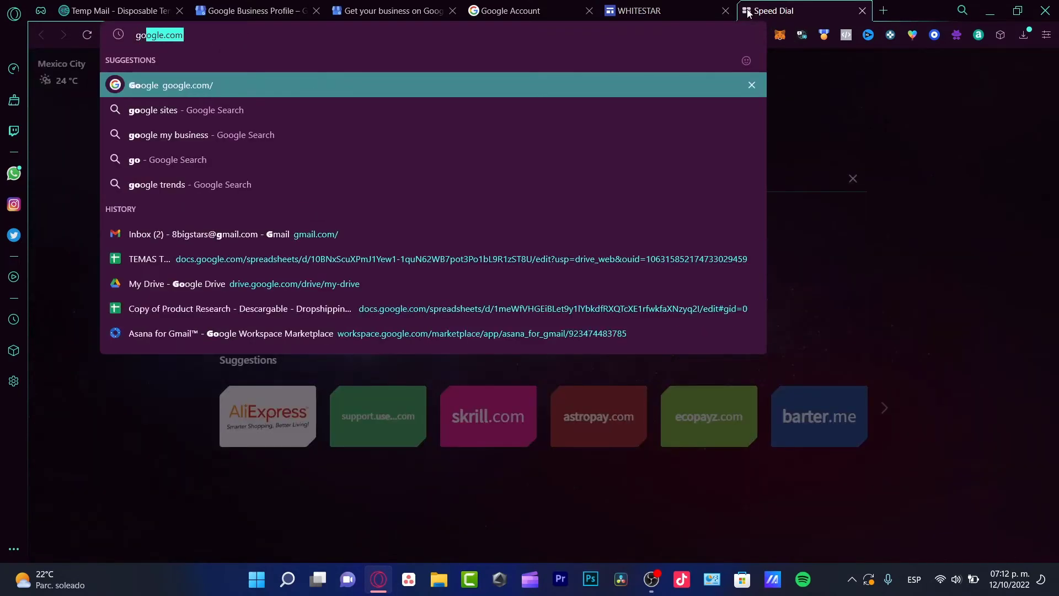
pyautogui.write('oms')
pyautogui.press('Return')
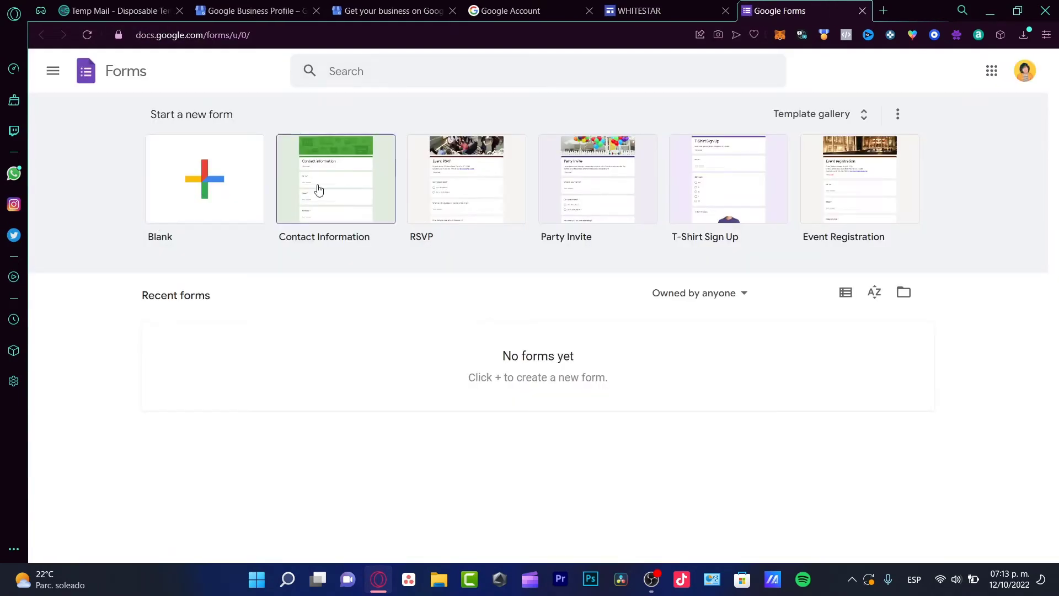
pyautogui.click(348, 199)
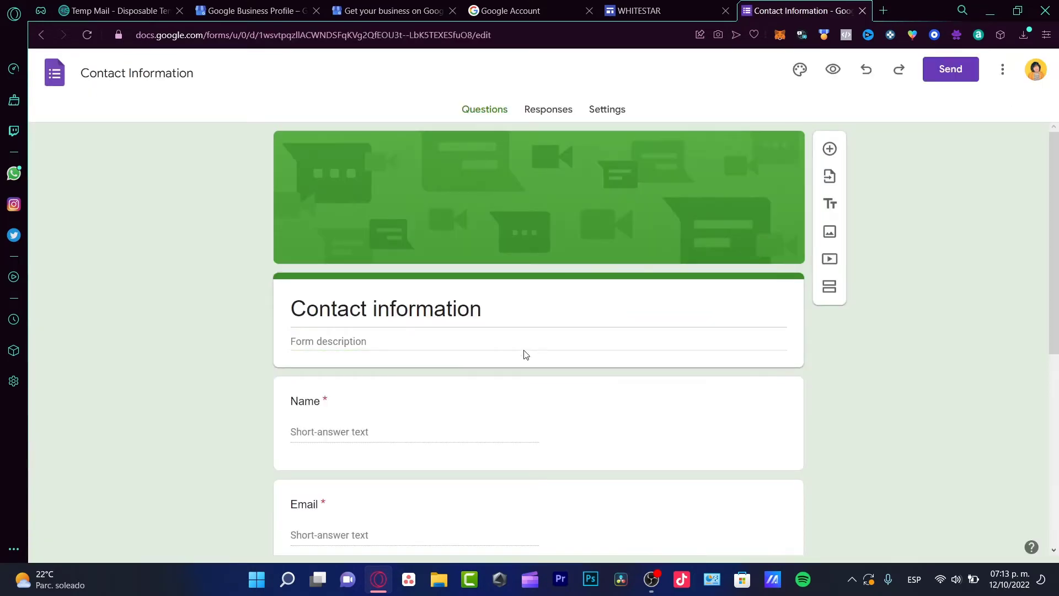
pyautogui.scroll(-5, 504, 362)
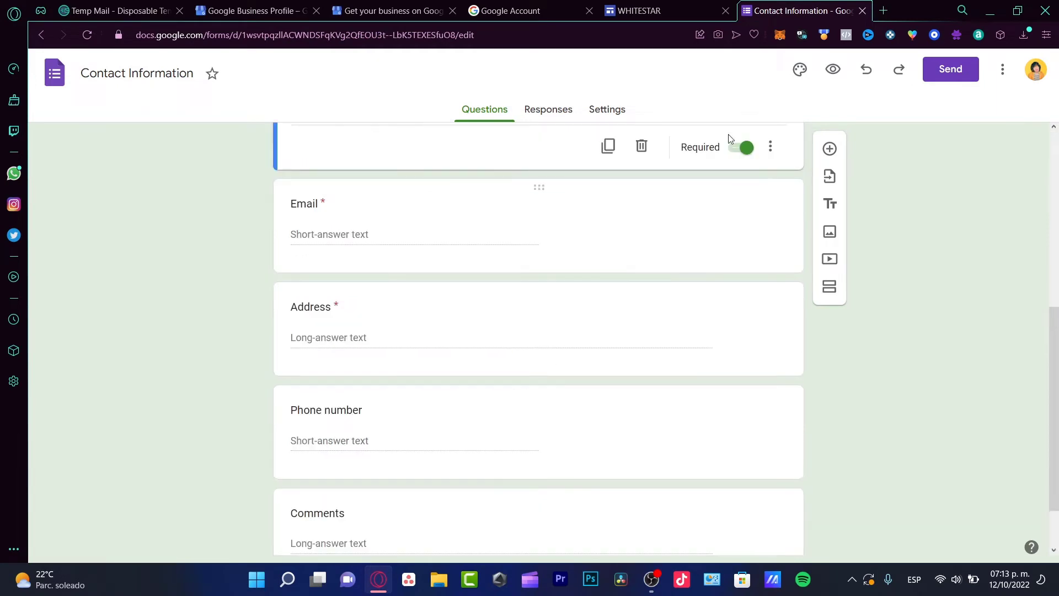
pyautogui.click(577, 358)
pyautogui.scroll(5, 845, 229)
pyautogui.click(950, 69)
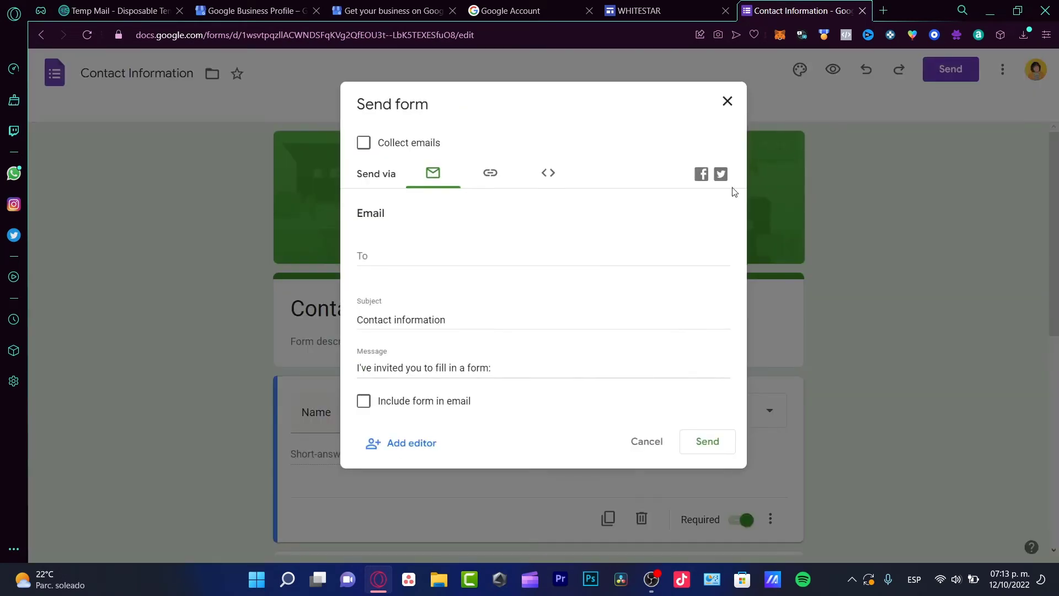
pyautogui.press('Escape')
pyautogui.click(520, 307)
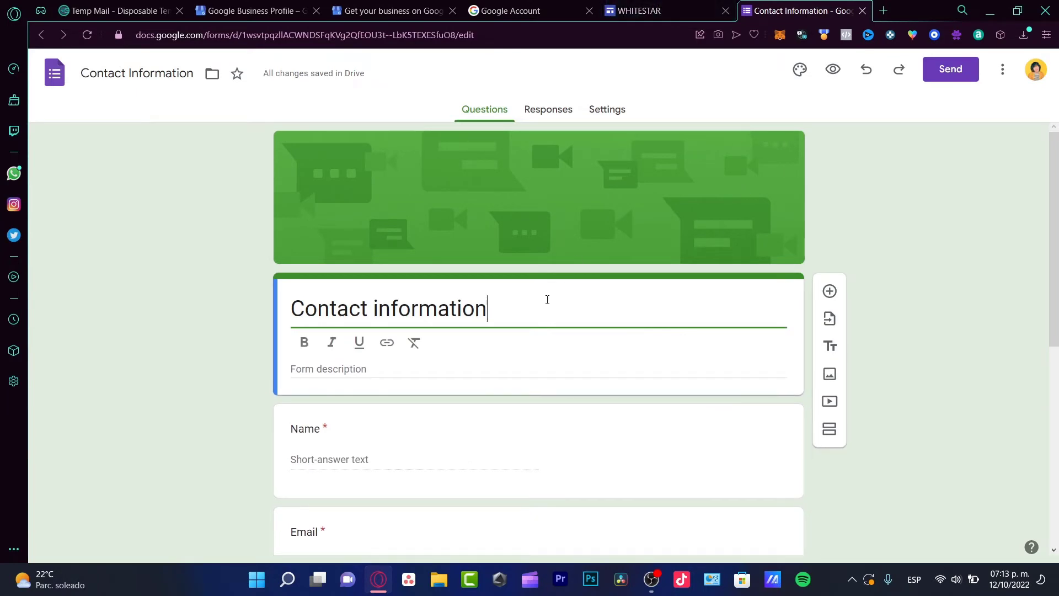
pyautogui.click(696, 6)
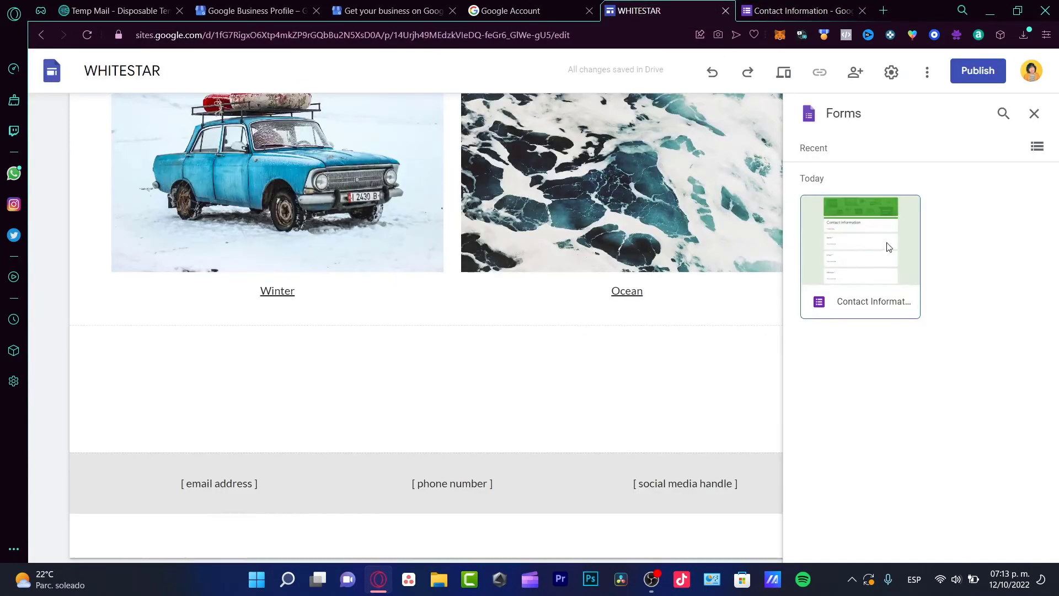
# Step: Embed the Contact Information form and add the heading 'CONT YOUR CONTACT INFO DOWN BELOW SO WE CAN SCHEDULE A MEETING' above it
pyautogui.click(846, 253)
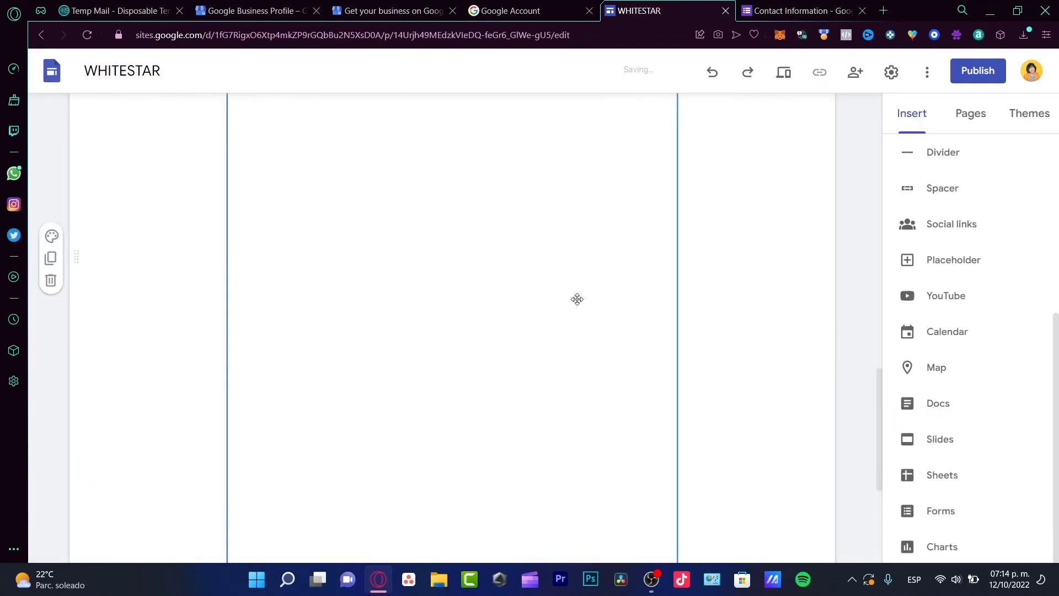
pyautogui.scroll(10, 635, 359)
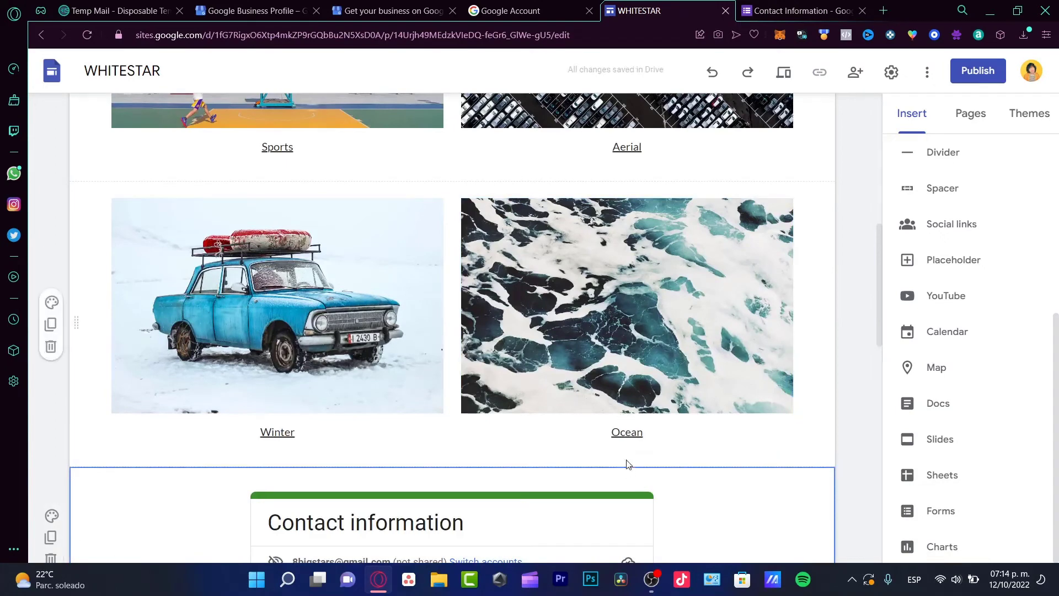
pyautogui.scroll(5, 972, 386)
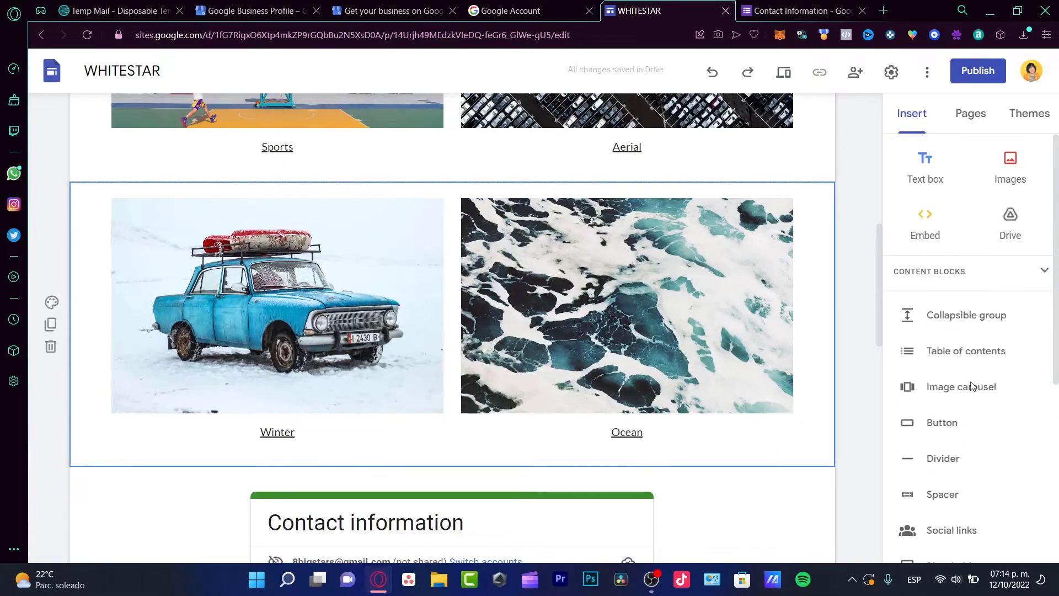
pyautogui.click(930, 171)
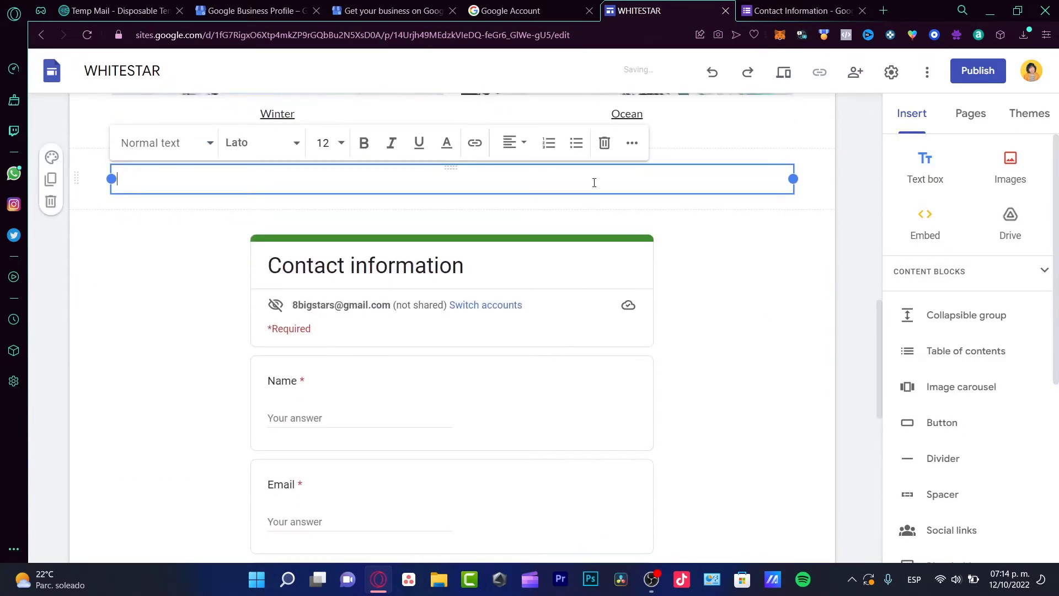
pyautogui.write('CONT')
pyautogui.write(' YOUR CONTACT INFO DOWN BELOW SO WE CAN SCHEDULE A MEETING')
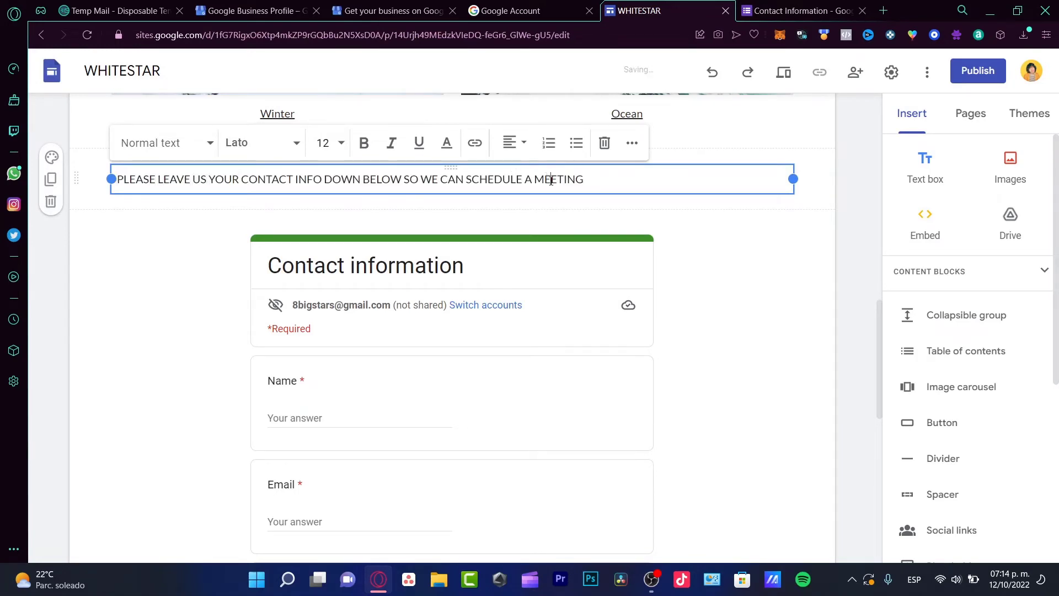
# Step: Make the heading bold, centred, size 18 and in the Lexend font
pyautogui.tripleClick(550, 180)
pyautogui.click(364, 142)
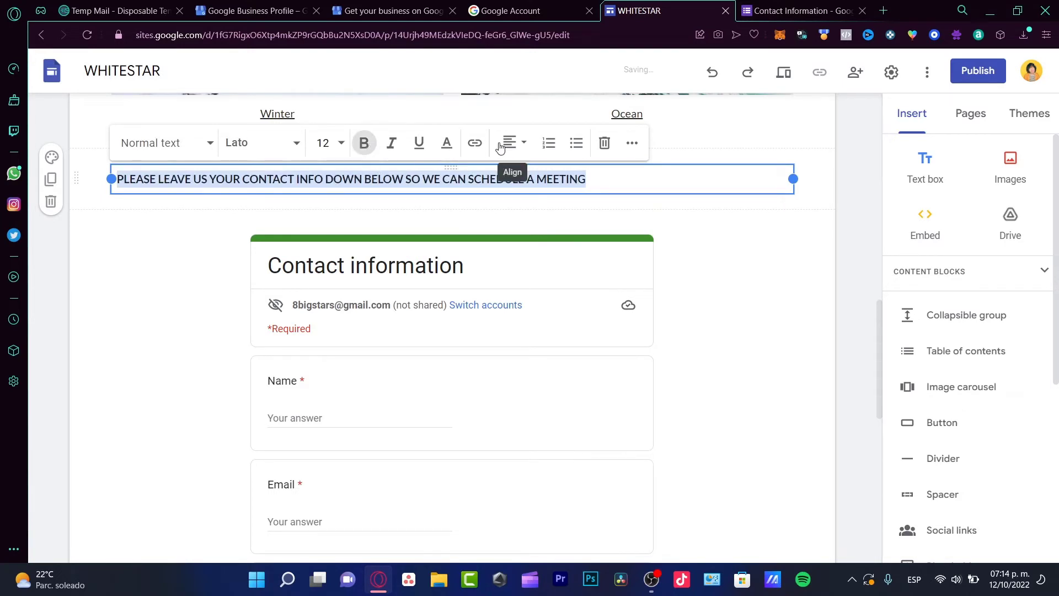
pyautogui.click(523, 143)
pyautogui.click(508, 180)
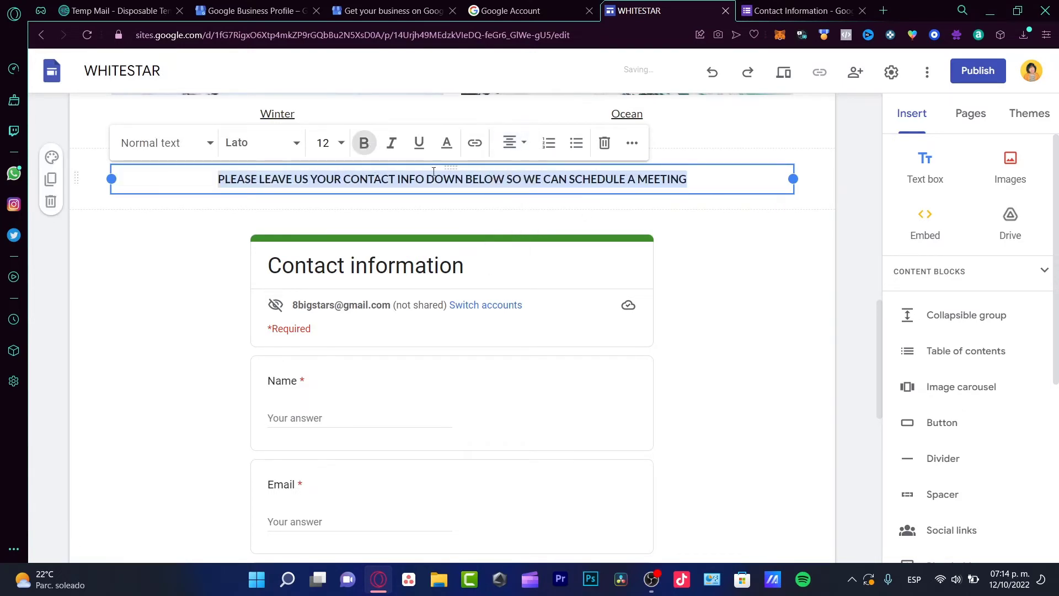
pyautogui.click(341, 145)
pyautogui.click(323, 416)
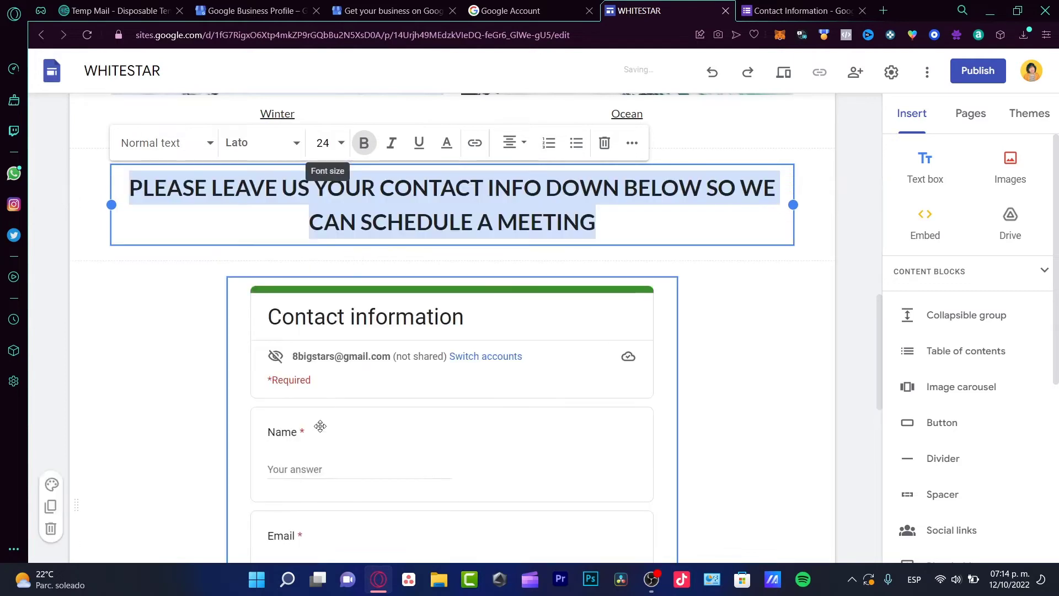
pyautogui.hotkey('ctrl', 'z')
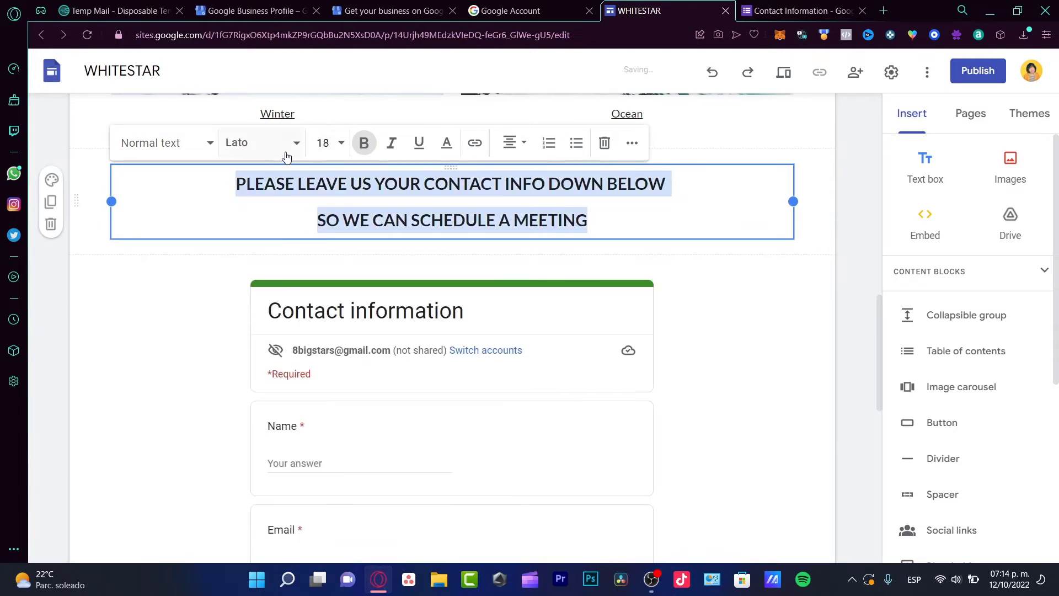
pyautogui.click(286, 157)
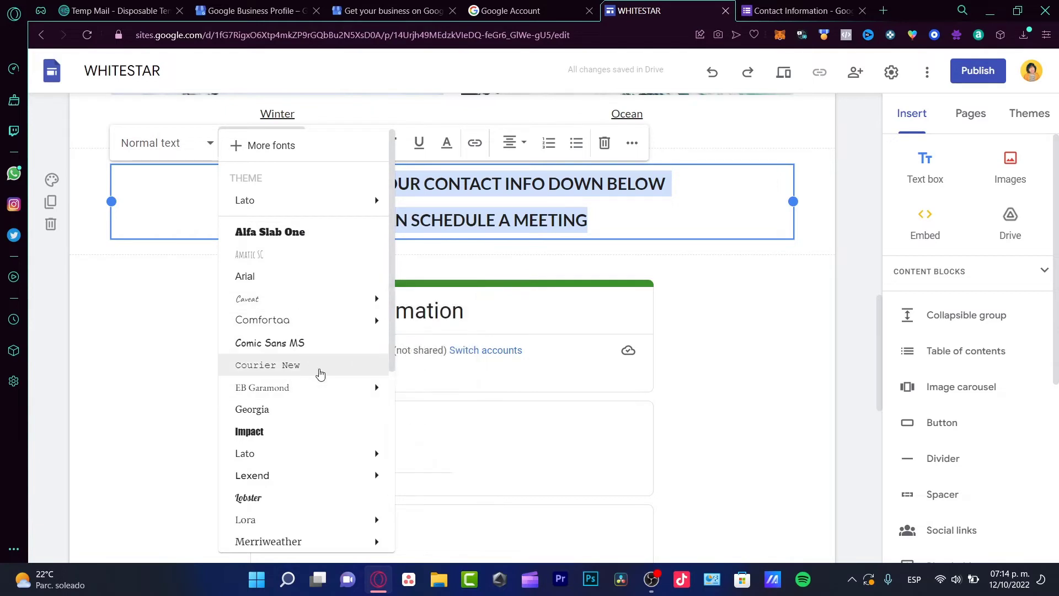
pyautogui.click(285, 476)
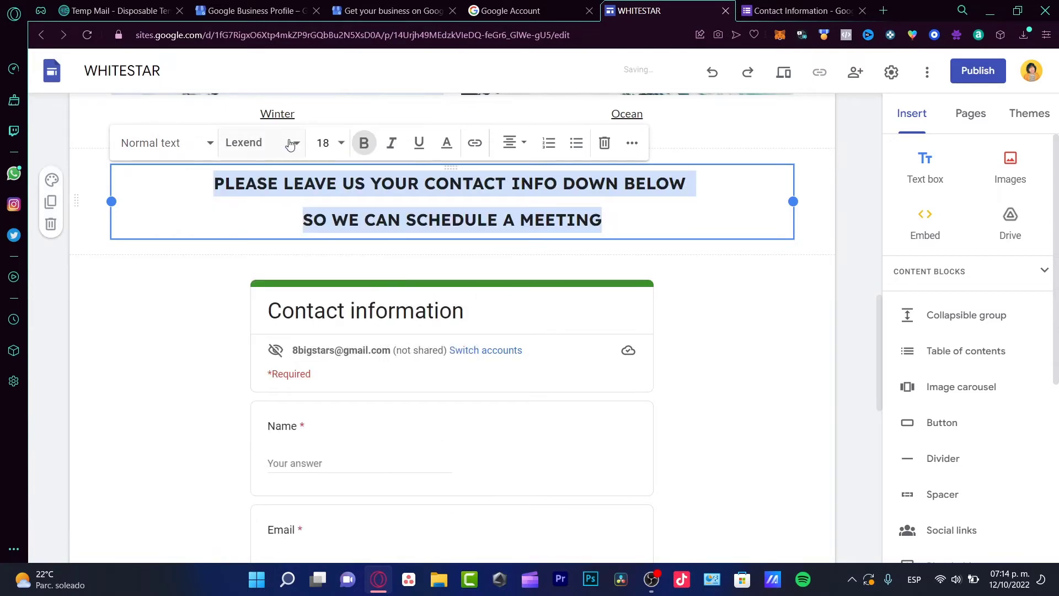
pyautogui.click(792, 366)
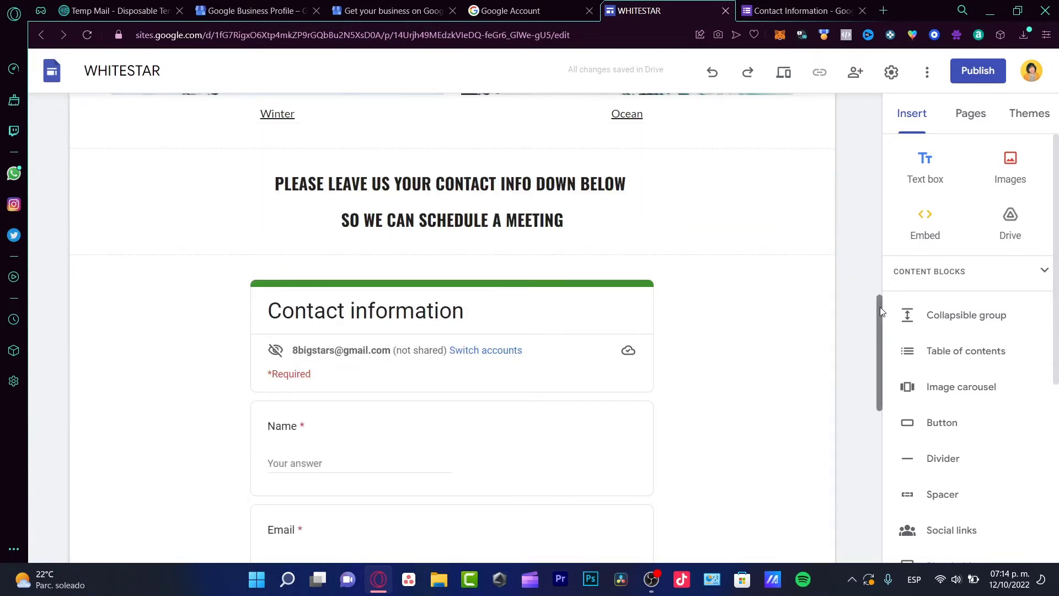
pyautogui.scroll(-5, 938, 331)
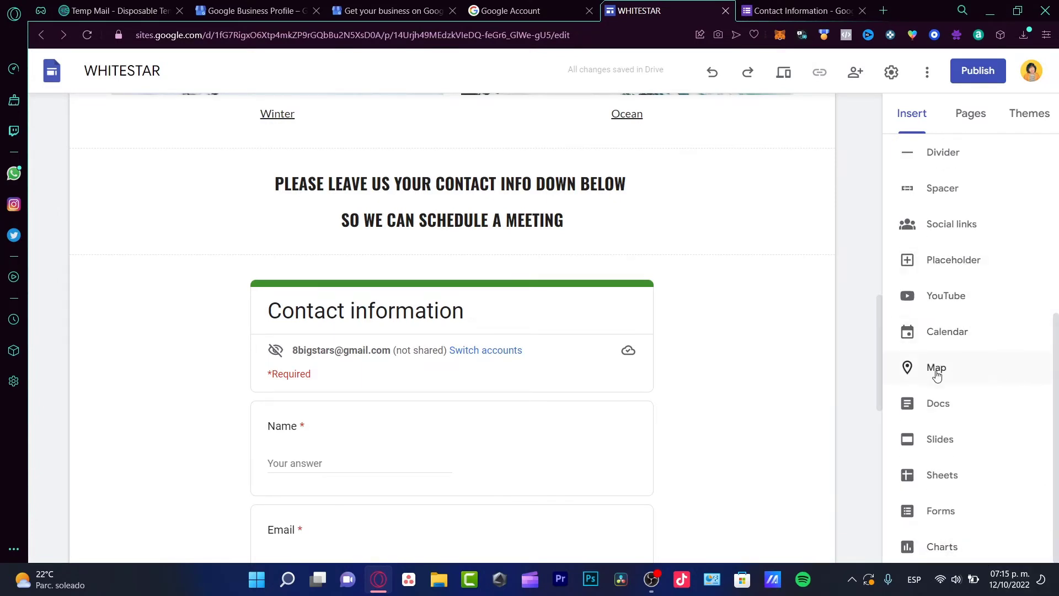
# Step: Insert the 'Línea 1. Metrobús. Av. de los Insurgentes.' map from My Maps below the form
pyautogui.scroll(-10, 717, 292)
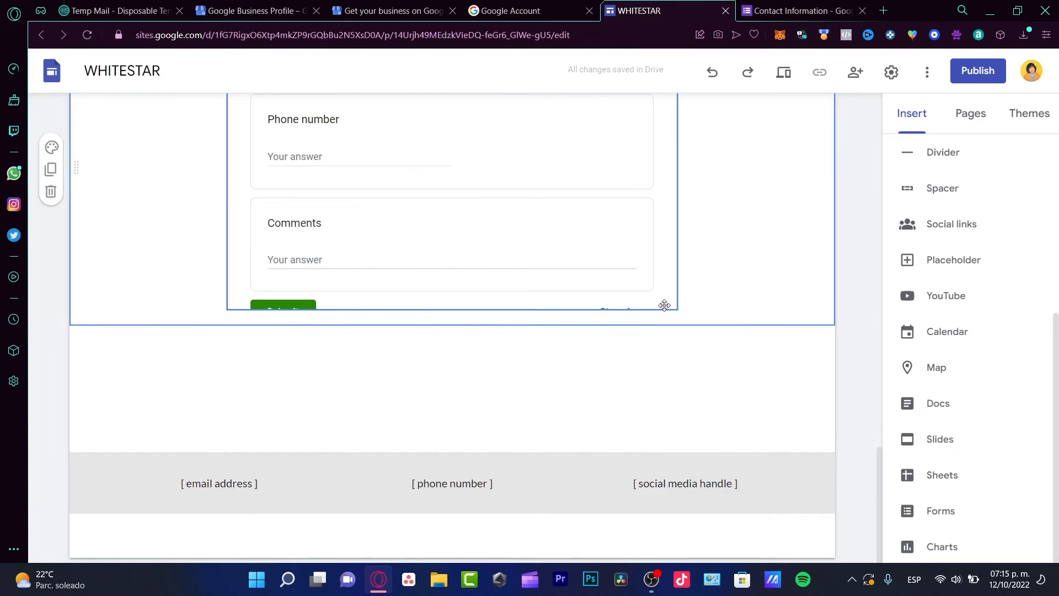
pyautogui.click(932, 368)
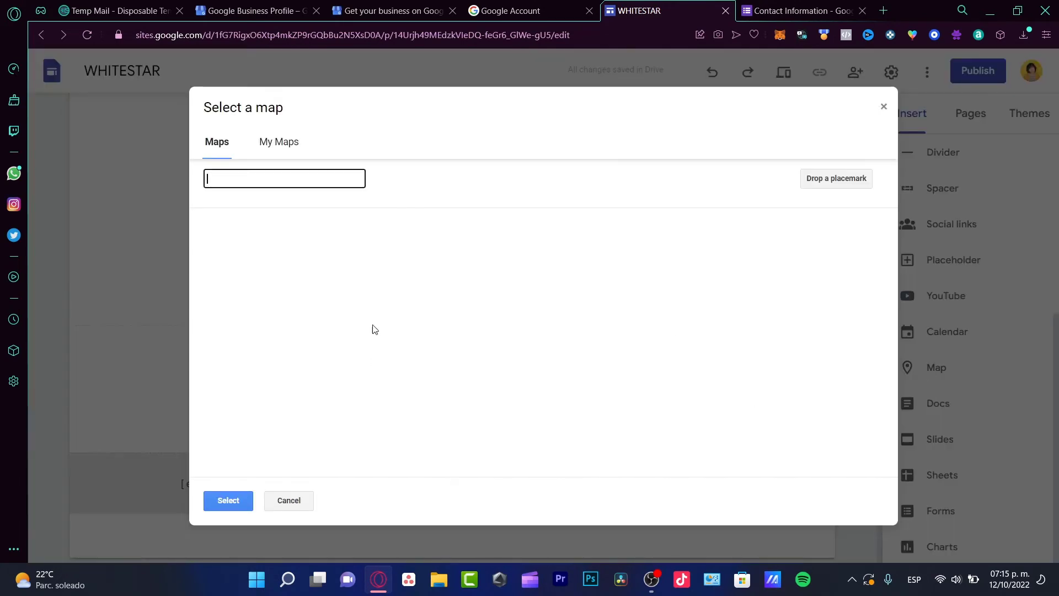
pyautogui.click(268, 145)
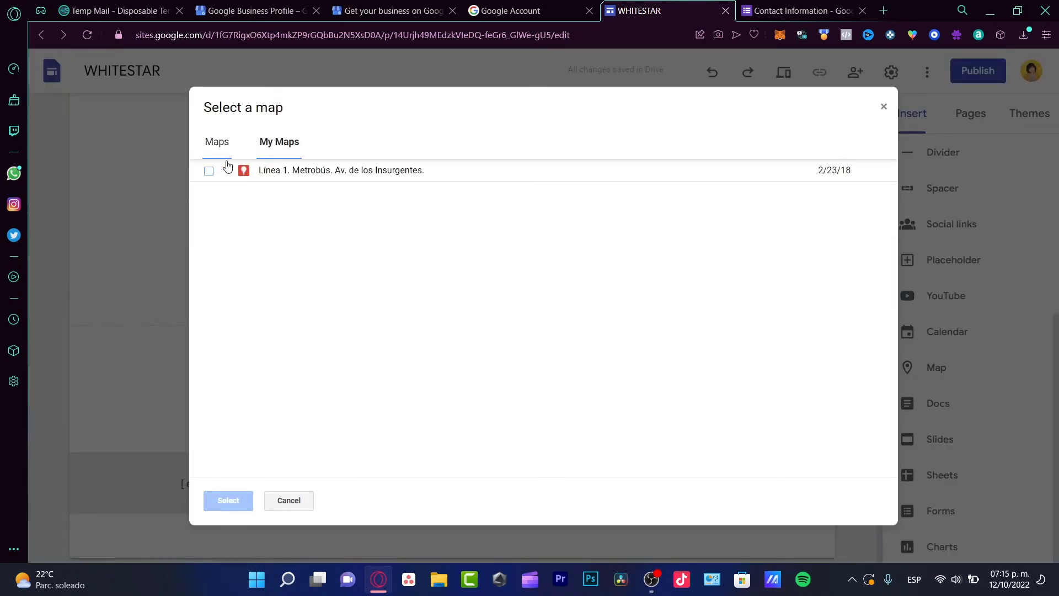
pyautogui.click(209, 171)
pyautogui.click(232, 502)
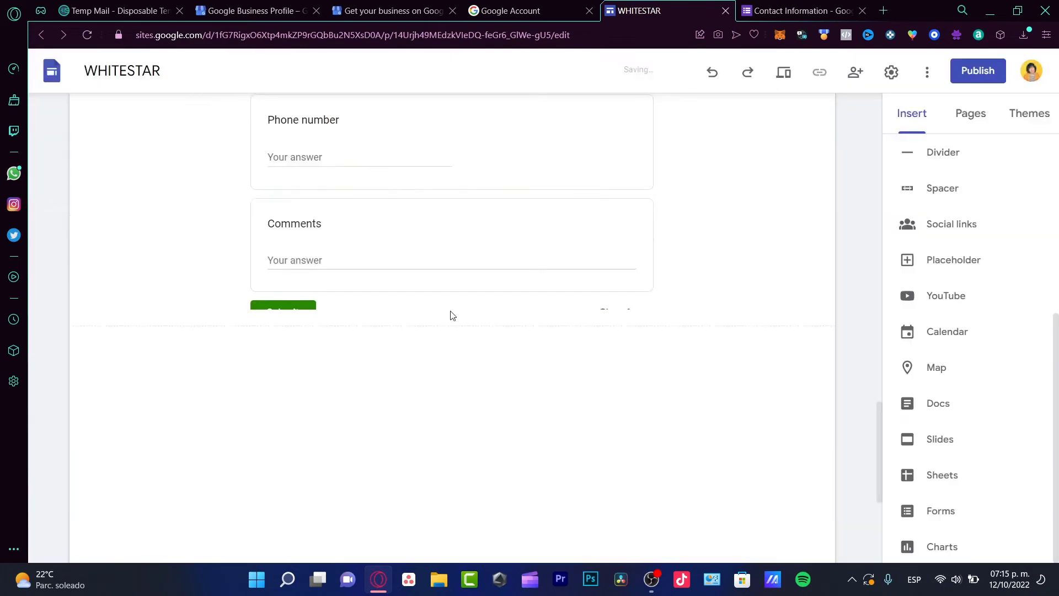
# Step: Widen the map to full page width, copy the published site's address, and return to Business Profile
pyautogui.moveTo(444, 410); pyautogui.dragTo(792, 517)
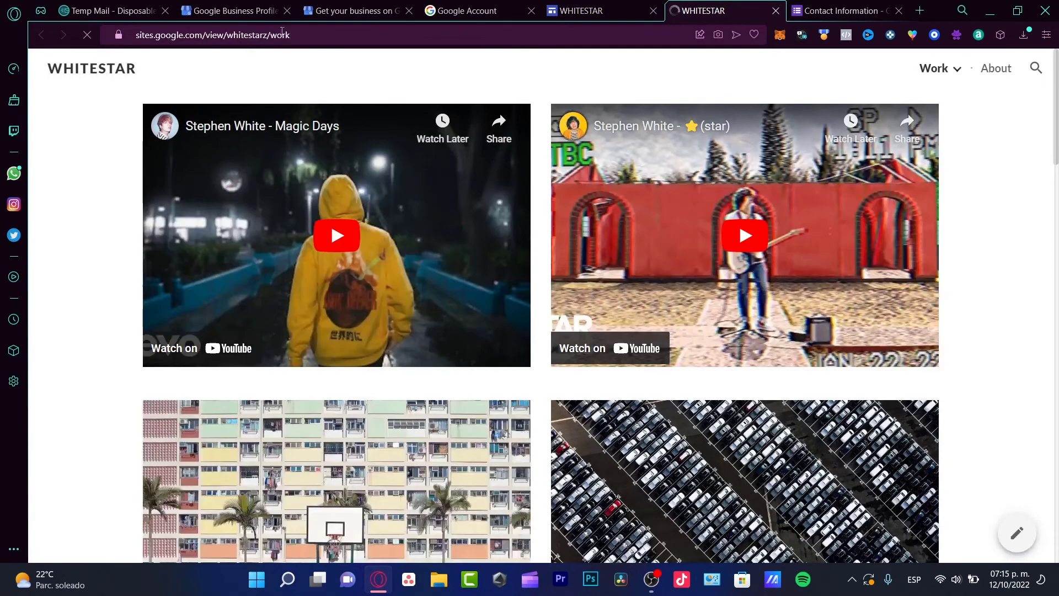
pyautogui.moveTo(298, 35); pyautogui.dragTo(135, 30)
pyautogui.hotkey('ctrl', 'c')
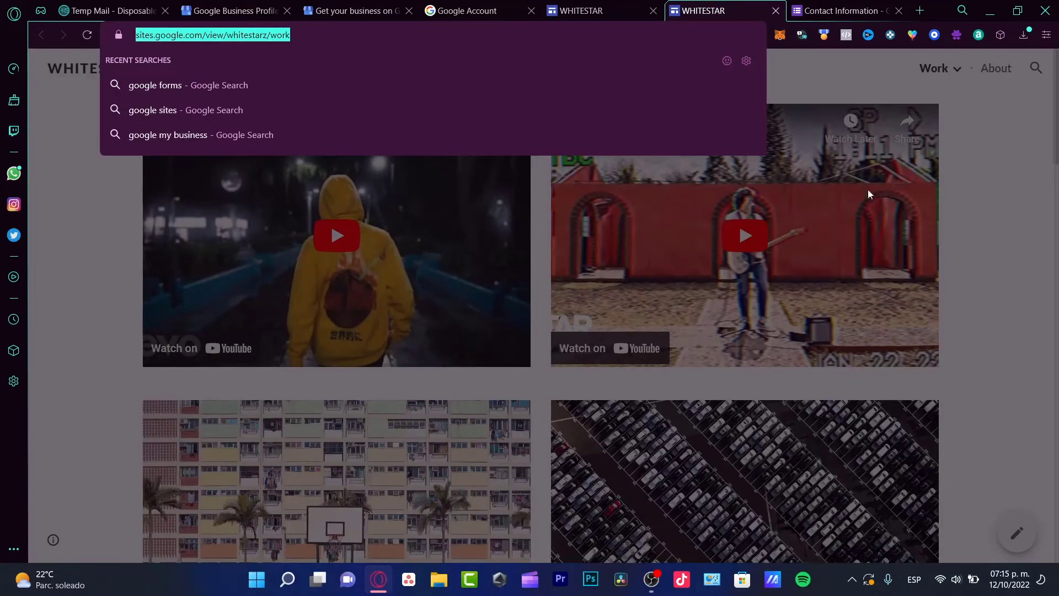
pyautogui.scroll(-15, 607, 202)
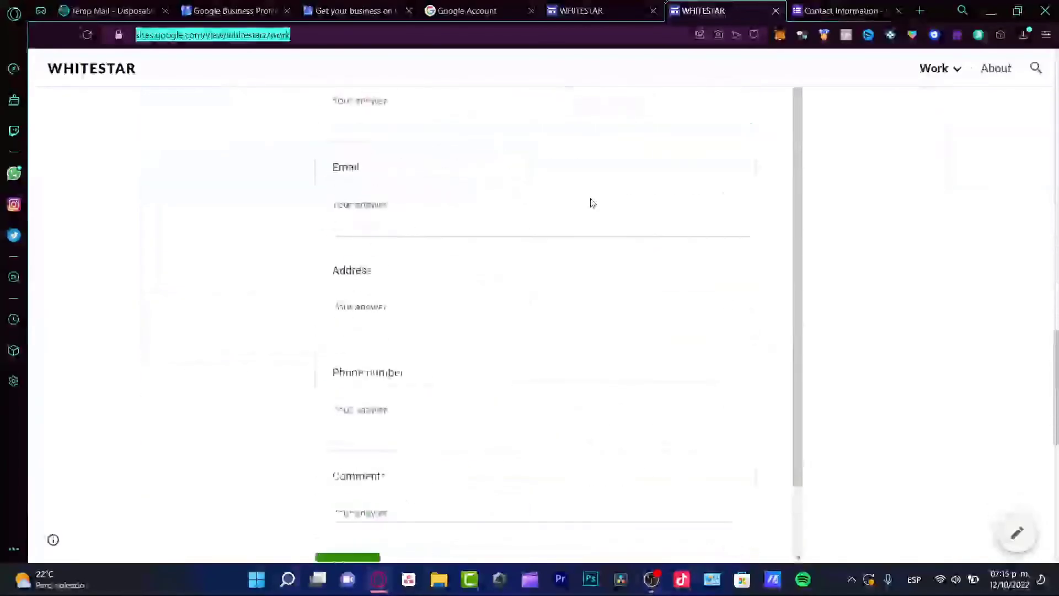
pyautogui.scroll(-4, 598, 208)
pyautogui.scroll(2, 598, 208)
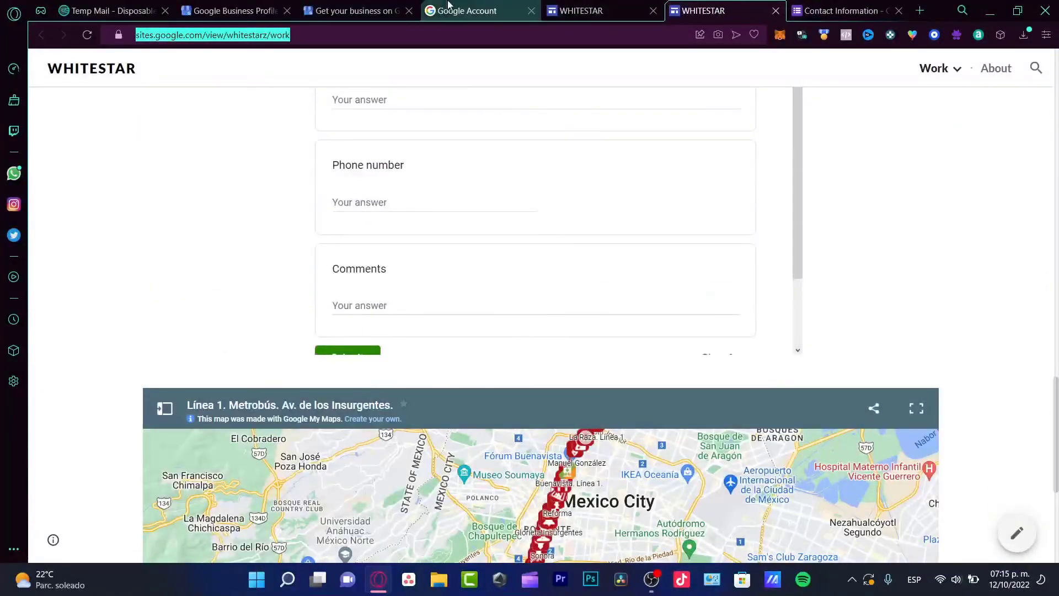
pyautogui.hotkey('ctrl', 'shift', 'Tab')
pyautogui.hotkey('ctrl', 'shift', 'Tab')
pyautogui.hotkey('ctrl', 'shift', 'Tab')
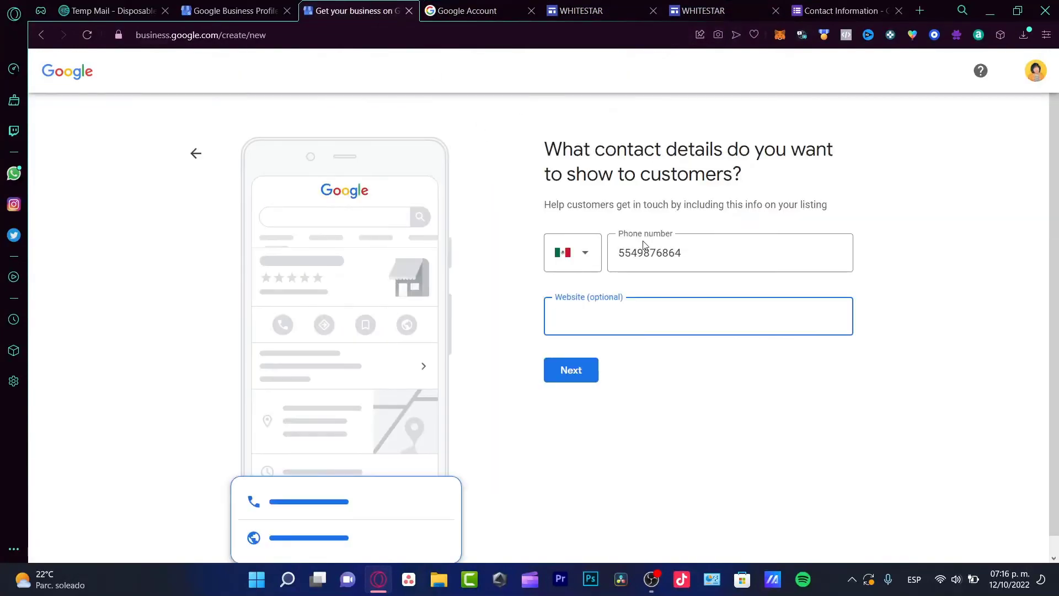
# Step: Set the WHITESTAR site URL as the business website and continue past the introduction page
pyautogui.hotkey('ctrl', 'v')
pyautogui.click(578, 372)
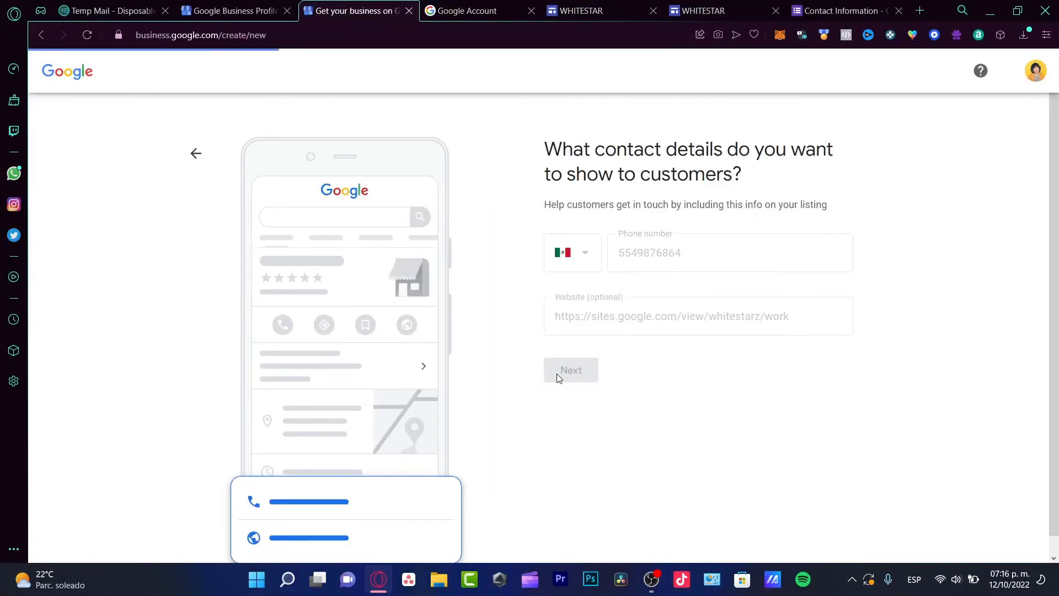
pyautogui.moveTo(560, 150); pyautogui.dragTo(859, 148)
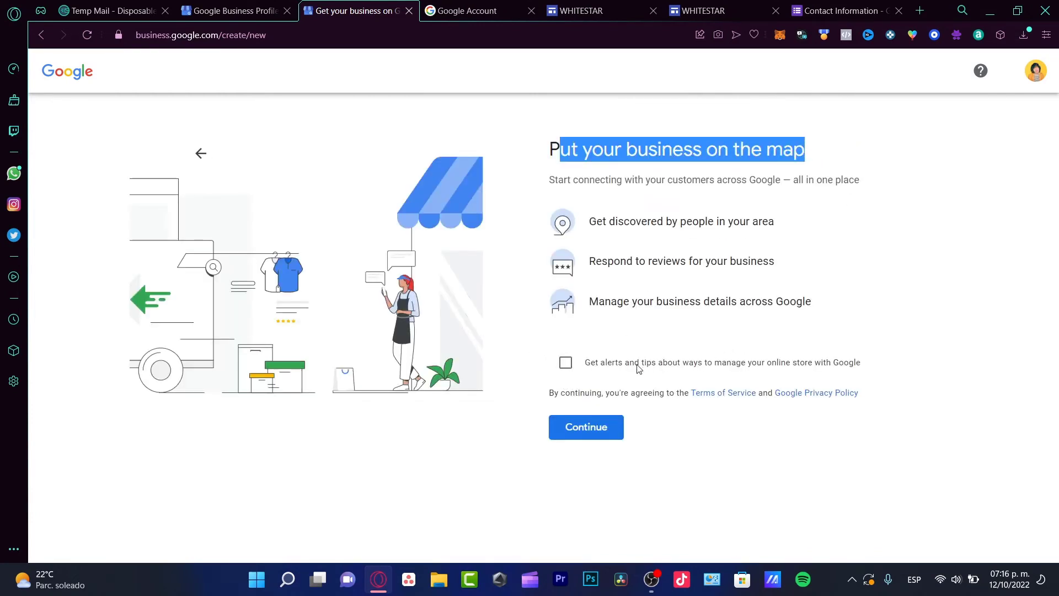
pyautogui.click(596, 435)
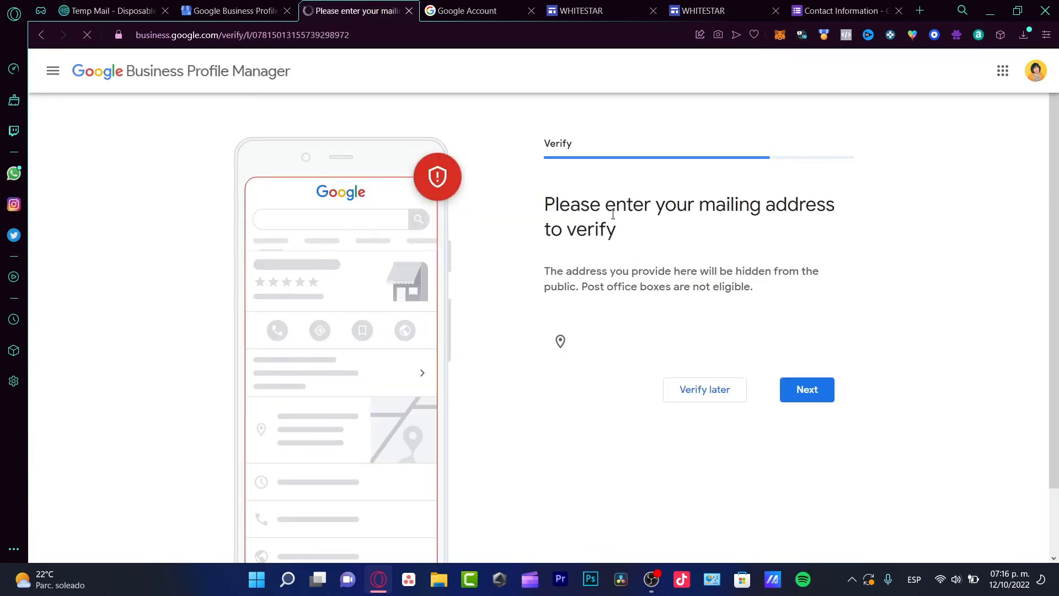
# Step: Begin entering the street address at the Verify step, with Mexico preset as country
pyautogui.moveTo(644, 207); pyautogui.dragTo(799, 242)
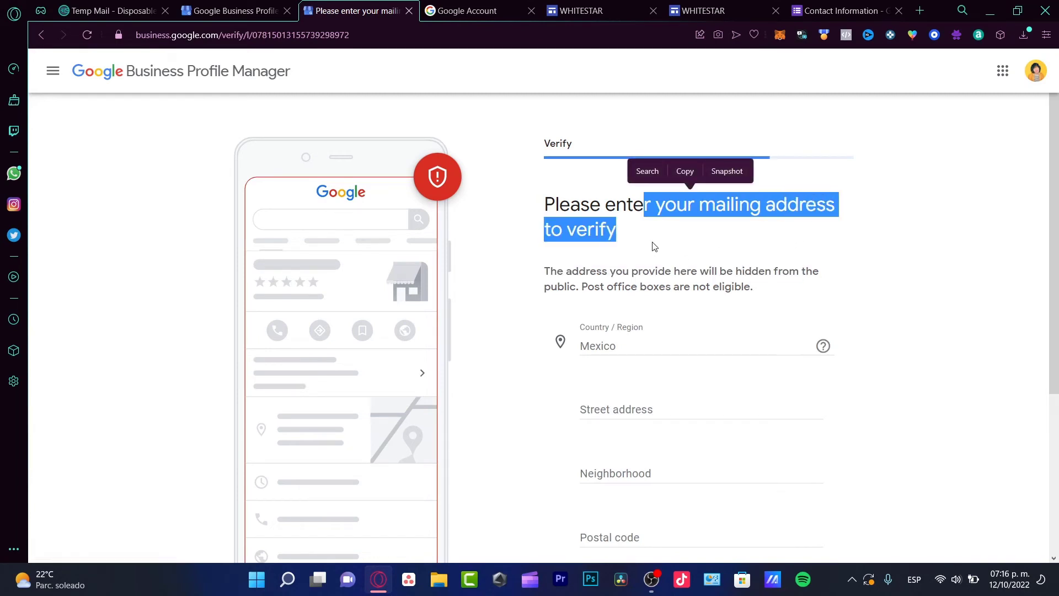
pyautogui.click(705, 271)
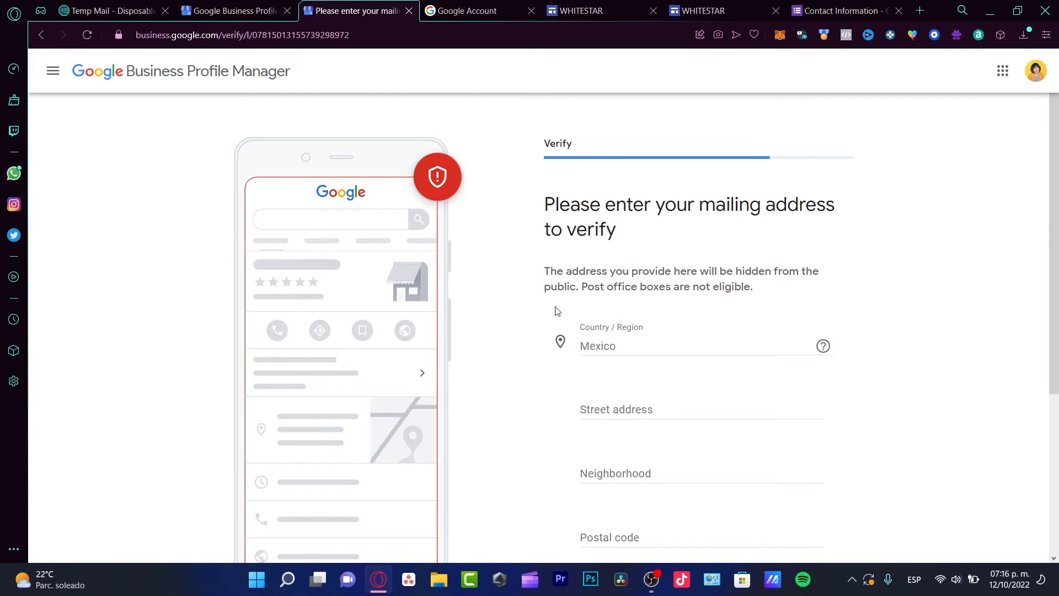
pyautogui.click(708, 403)
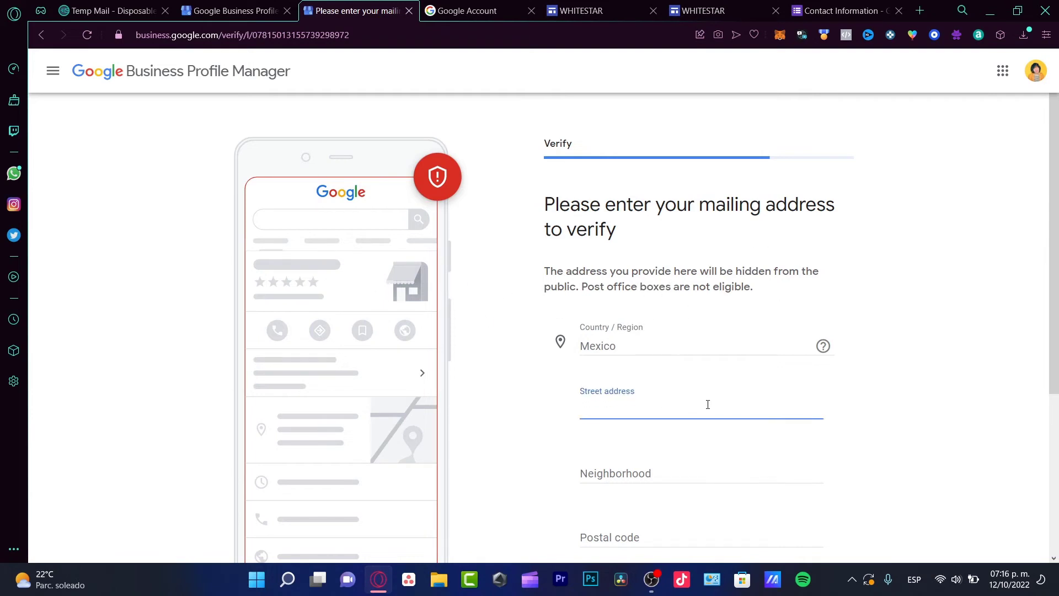
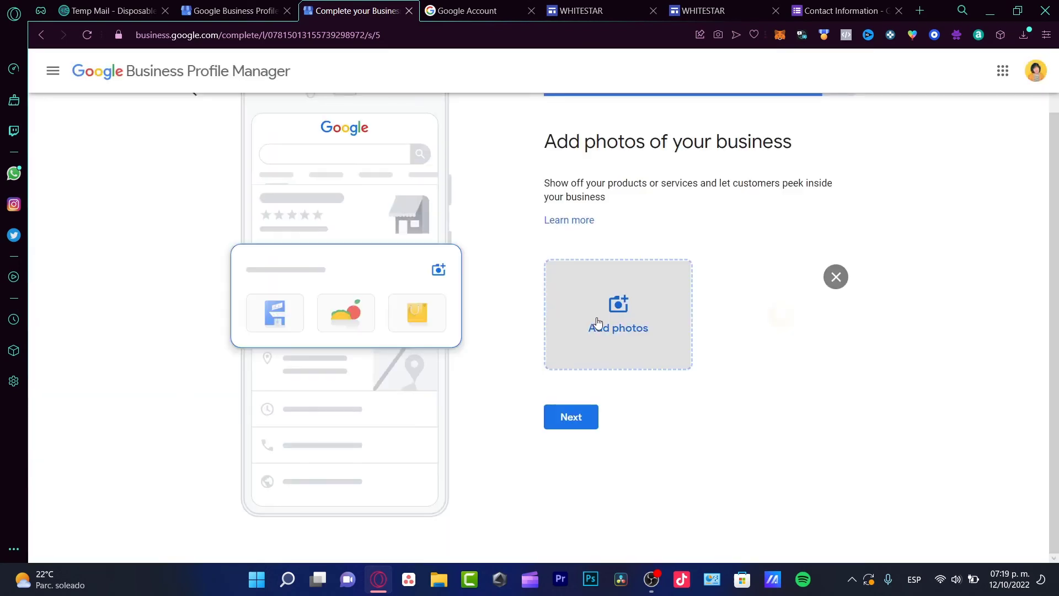
# Step: Leave the business profile's Add photos step and return to the WHITESTAR site editor tab
pyautogui.click(597, 5)
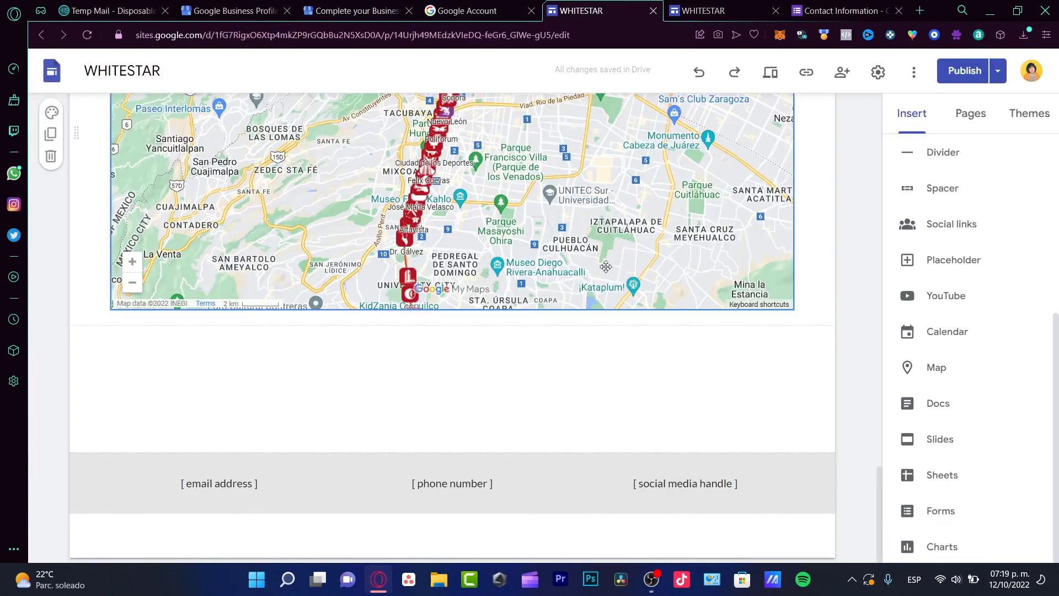
pyautogui.click(356, 10)
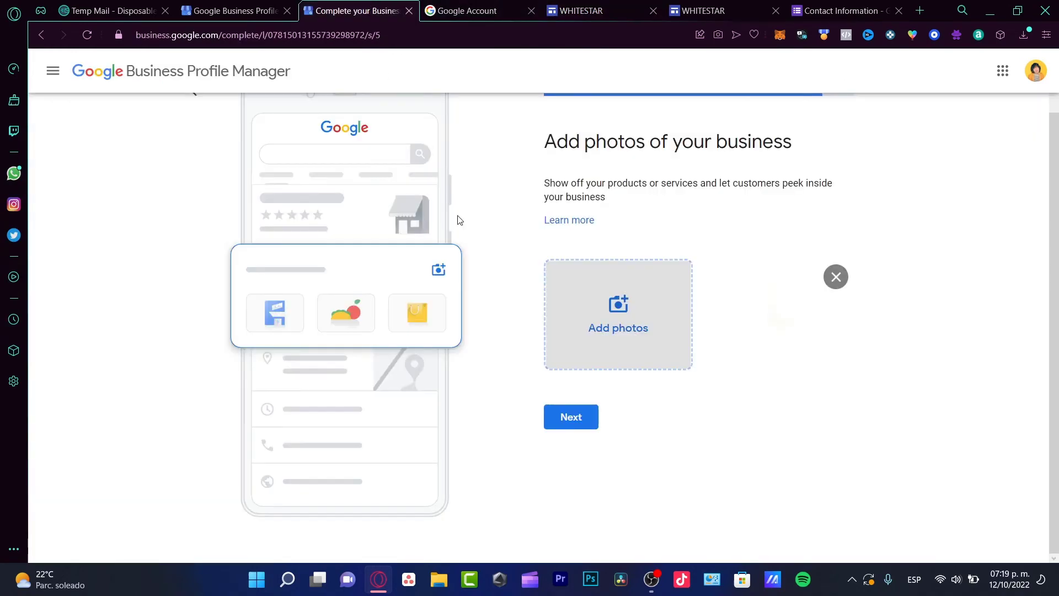
pyautogui.scroll(1, 567, 286)
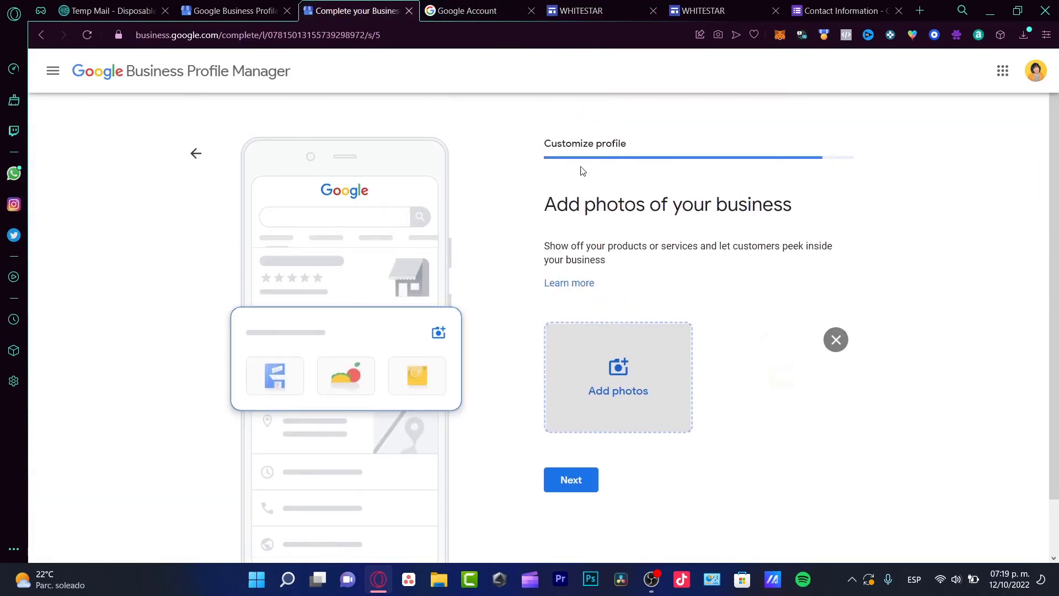
pyautogui.click(581, 11)
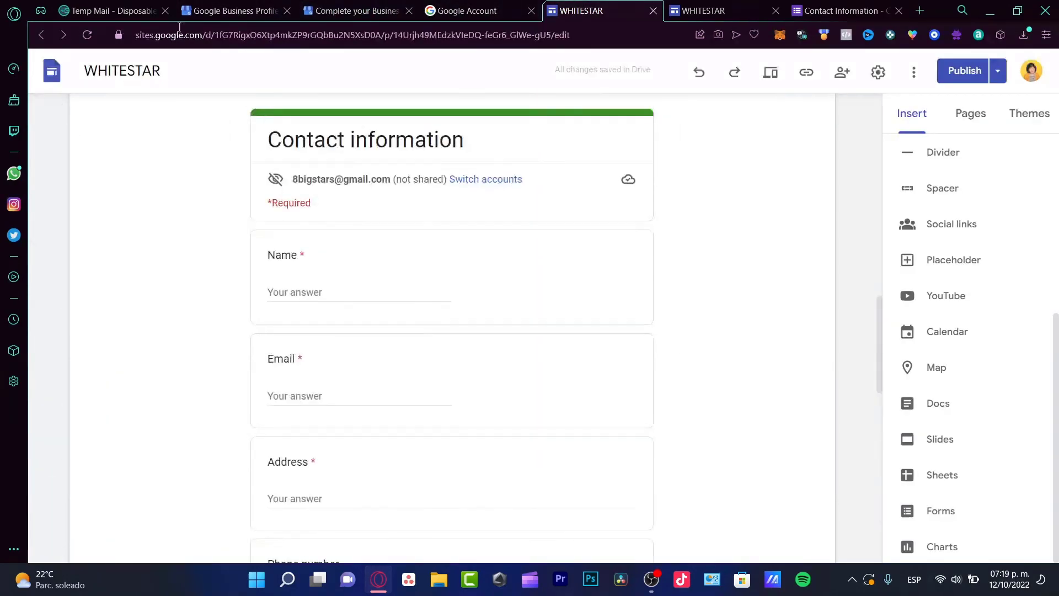
# Step: Scroll the WHITESTAR page down to the embedded Contact information form
pyautogui.scroll(5, 475, 240)
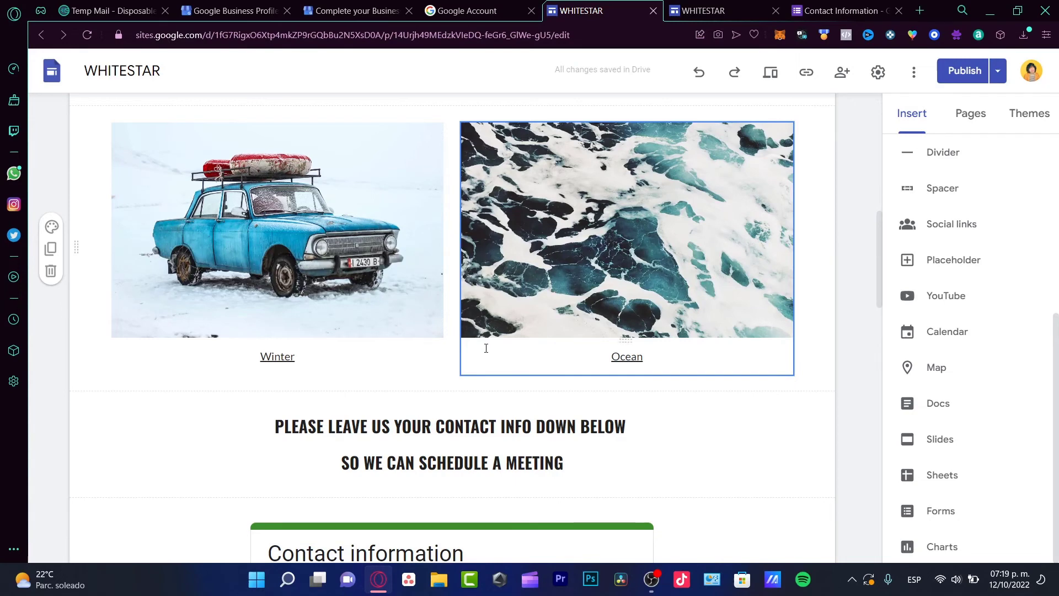
pyautogui.scroll(-5, 692, 445)
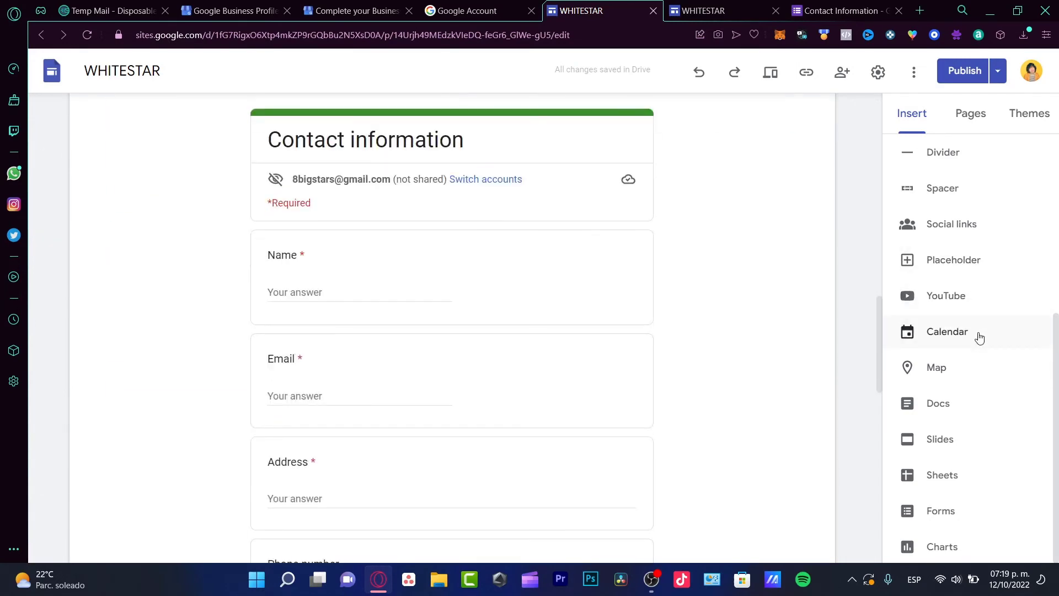
# Step: Insert a social links block using the first Google Images 'instagram' logo as its icon
pyautogui.click(978, 231)
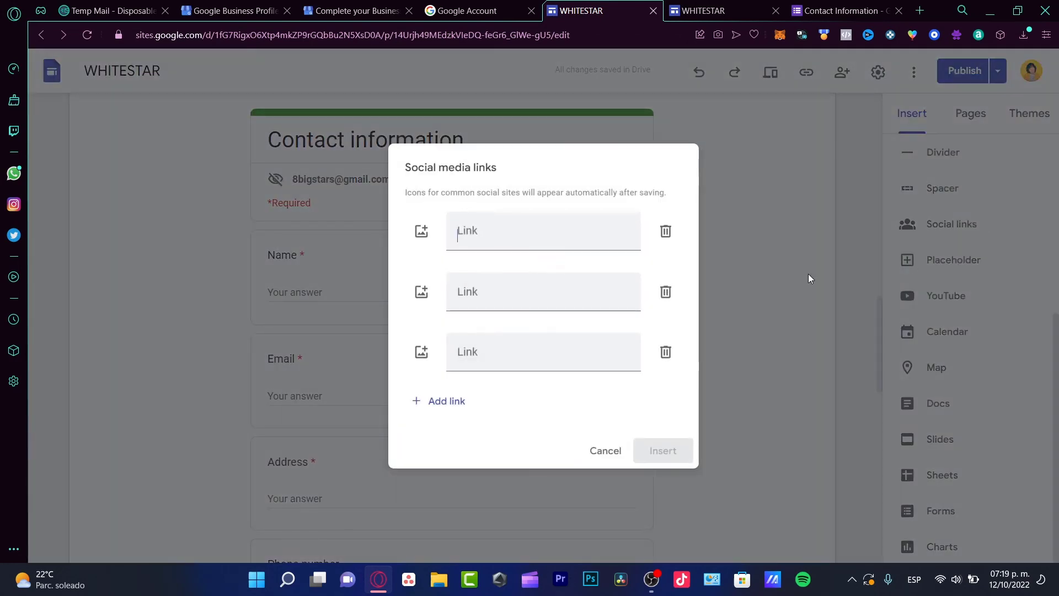
pyautogui.click(423, 232)
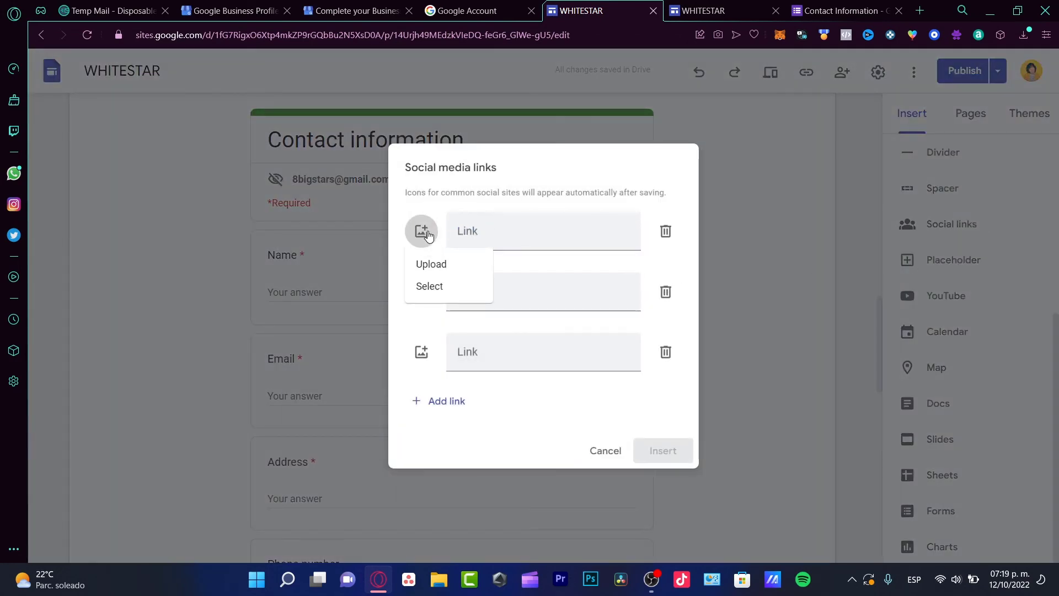
pyautogui.click(463, 286)
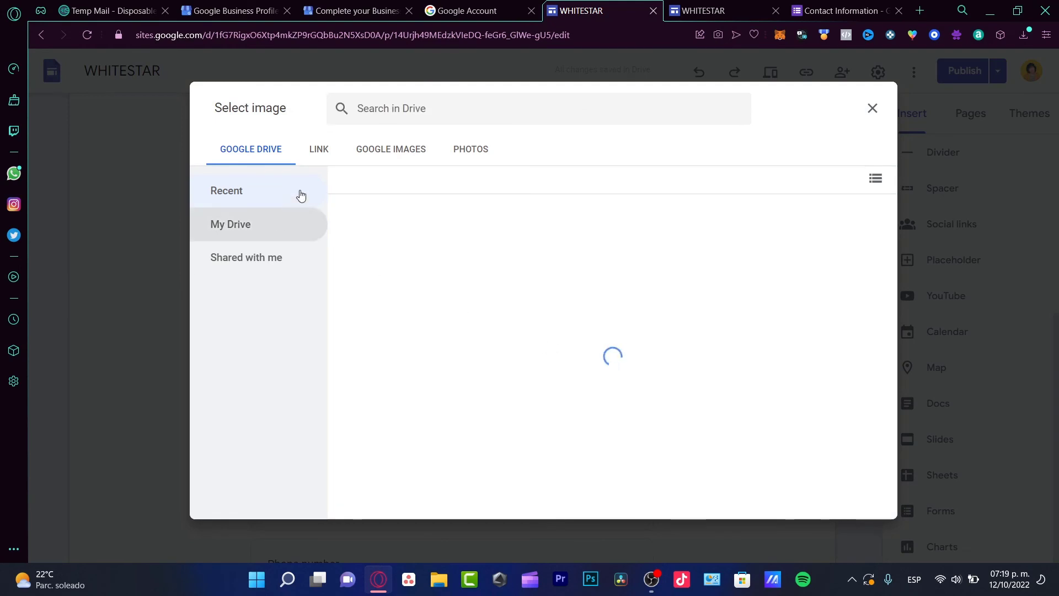
pyautogui.click(391, 149)
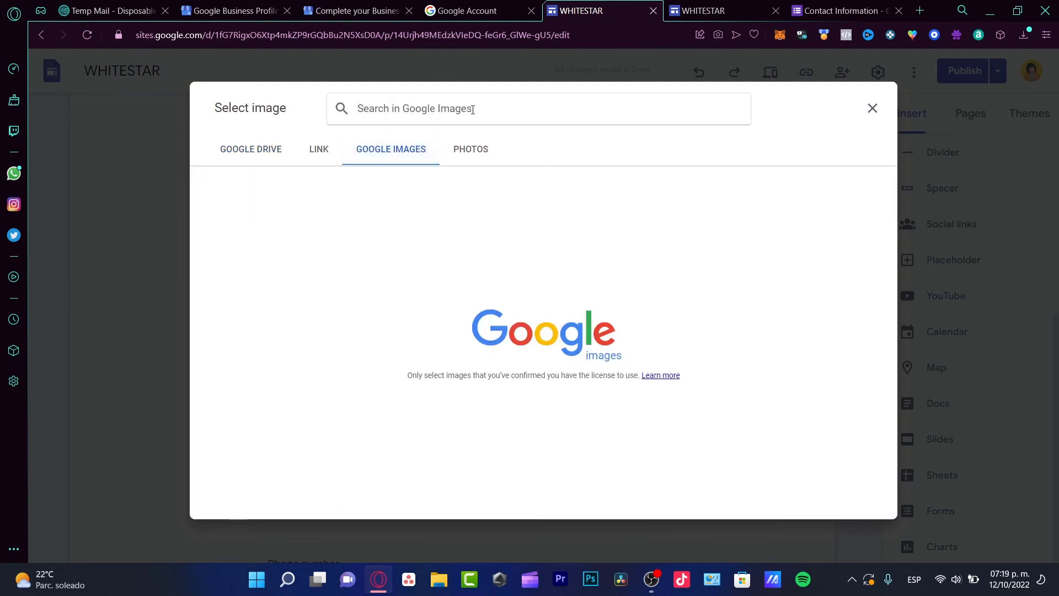
pyautogui.write('instagram')
pyautogui.press('Return')
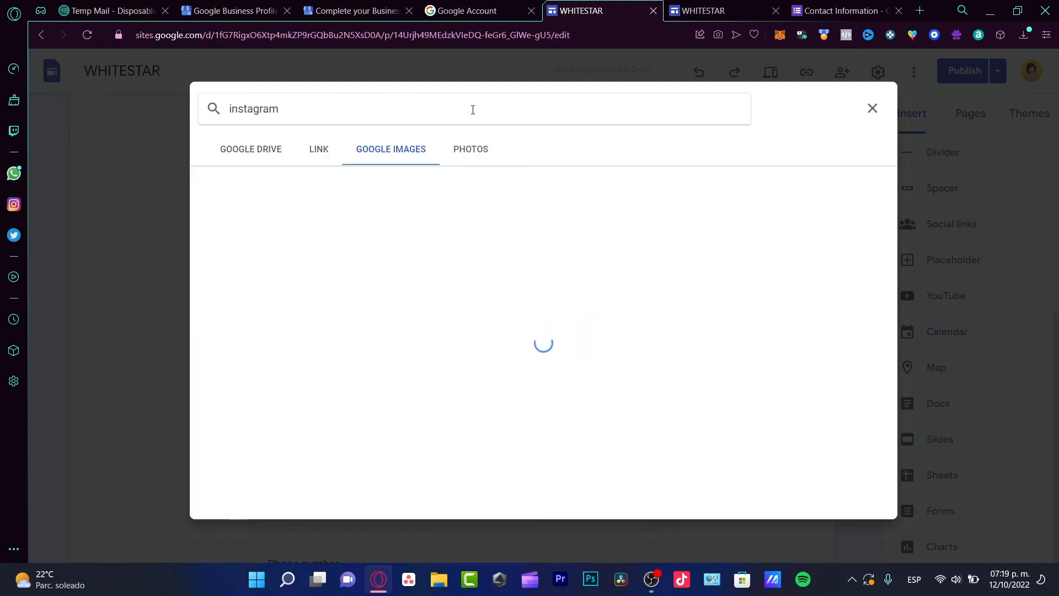
pyautogui.click(240, 223)
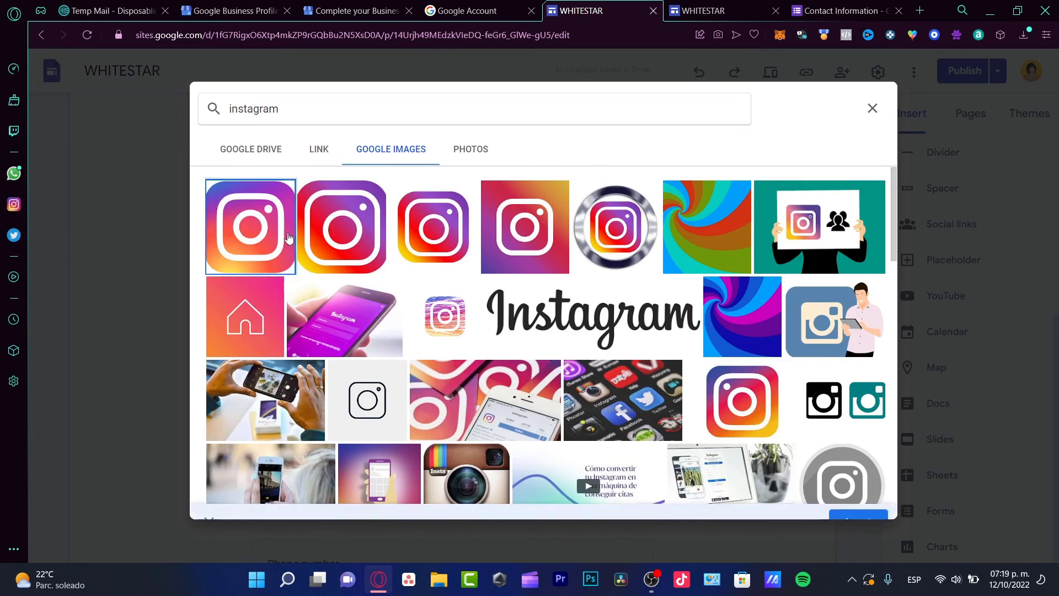
pyautogui.click(858, 508)
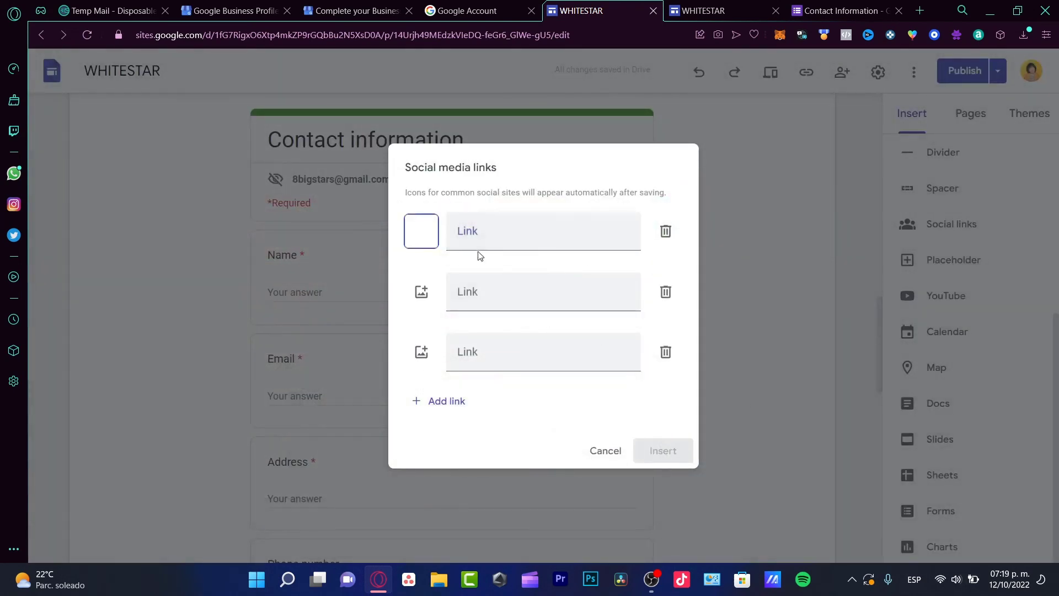
# Step: Paste the Instagram profile URL as the link address and insert it
pyautogui.click(474, 234)
pyautogui.write('ww')
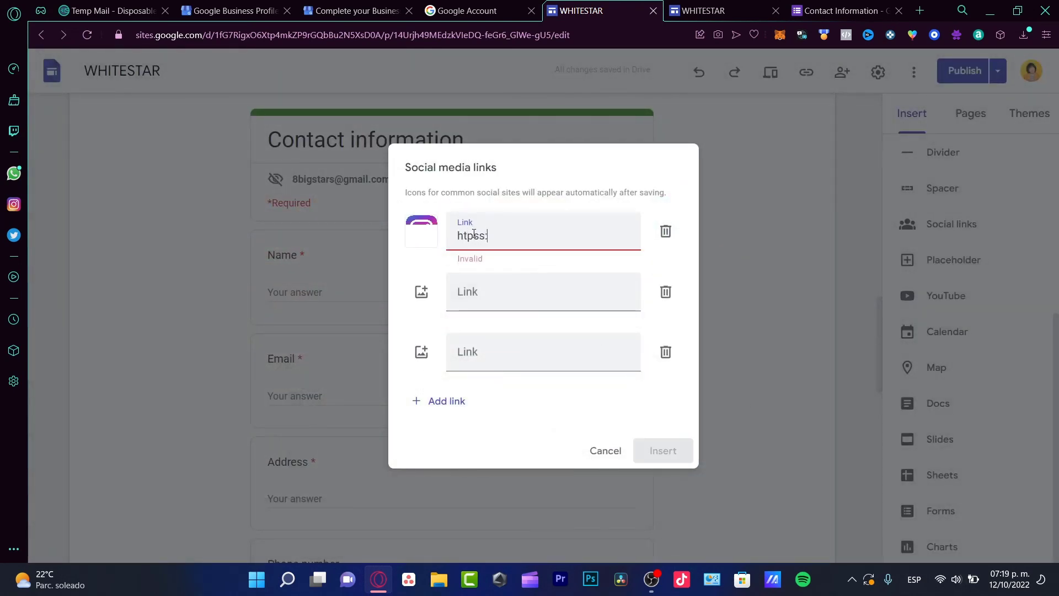
pyautogui.press('BackSpace')
pyautogui.press('BackSpace')
pyautogui.write('https://www.instagram.com/sthwht')
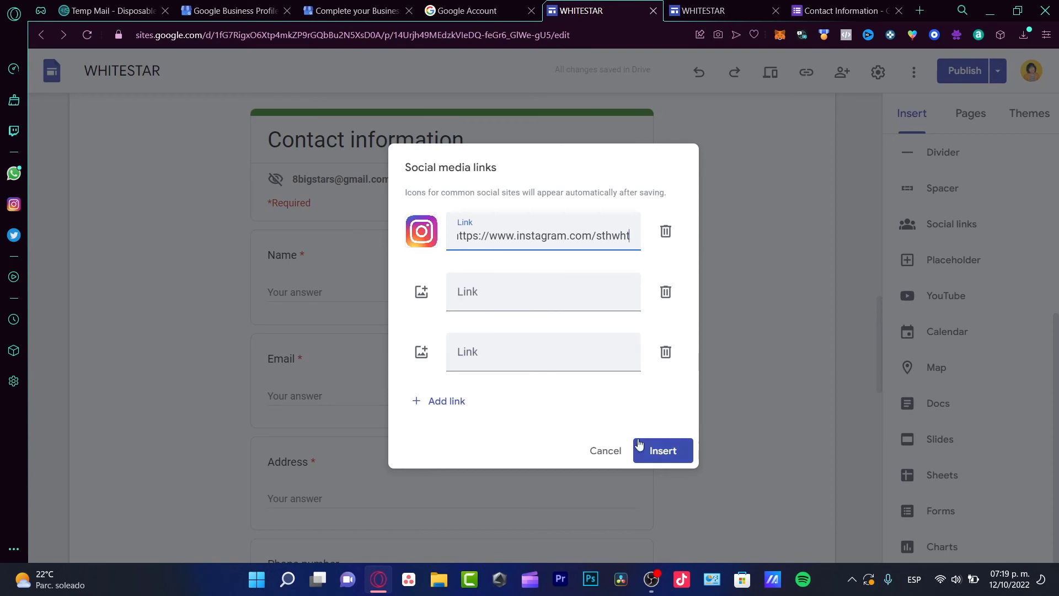
pyautogui.click(639, 444)
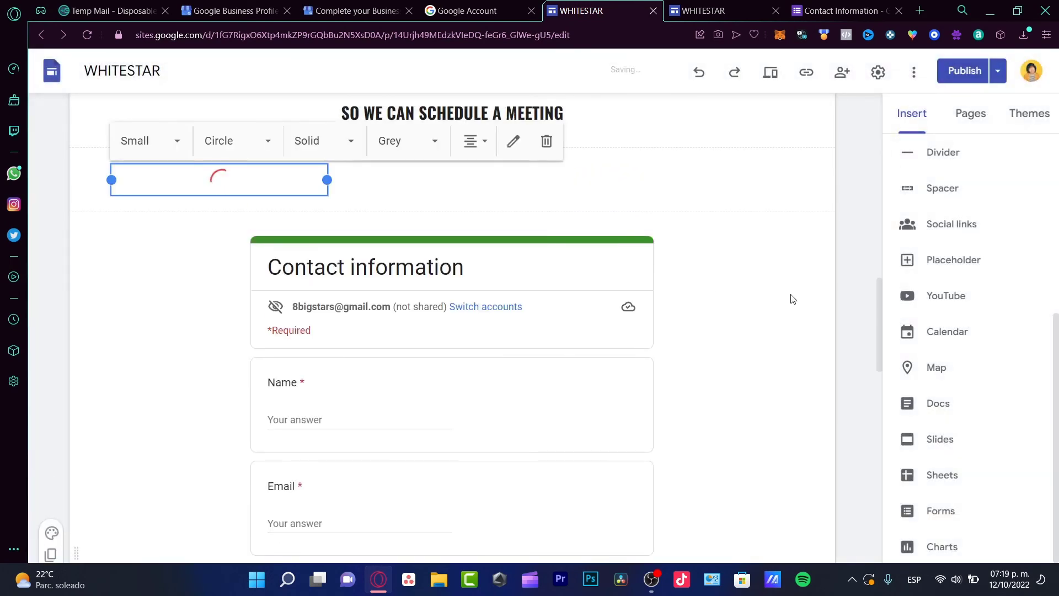
# Step: In the Post photos dialog, select a photo from the computer with all files shown
pyautogui.click(469, 11)
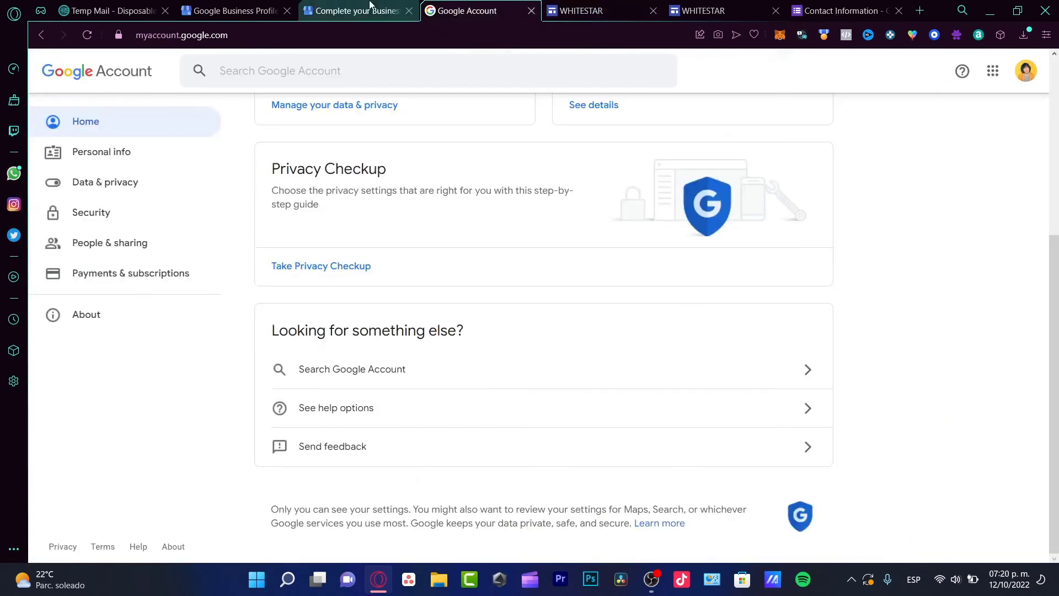
pyautogui.click(367, 10)
pyautogui.click(605, 366)
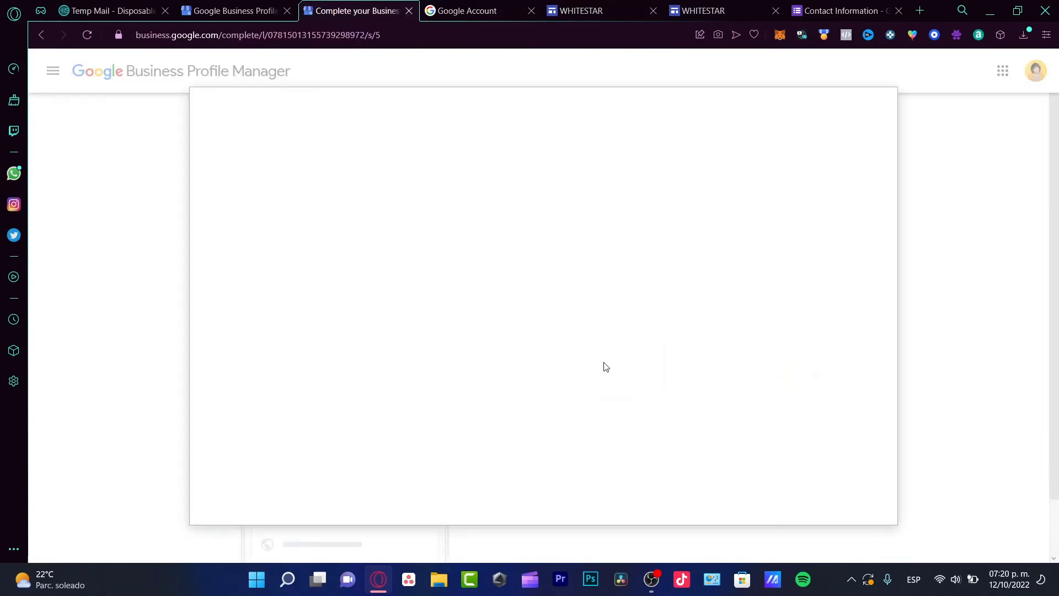
pyautogui.click(578, 321)
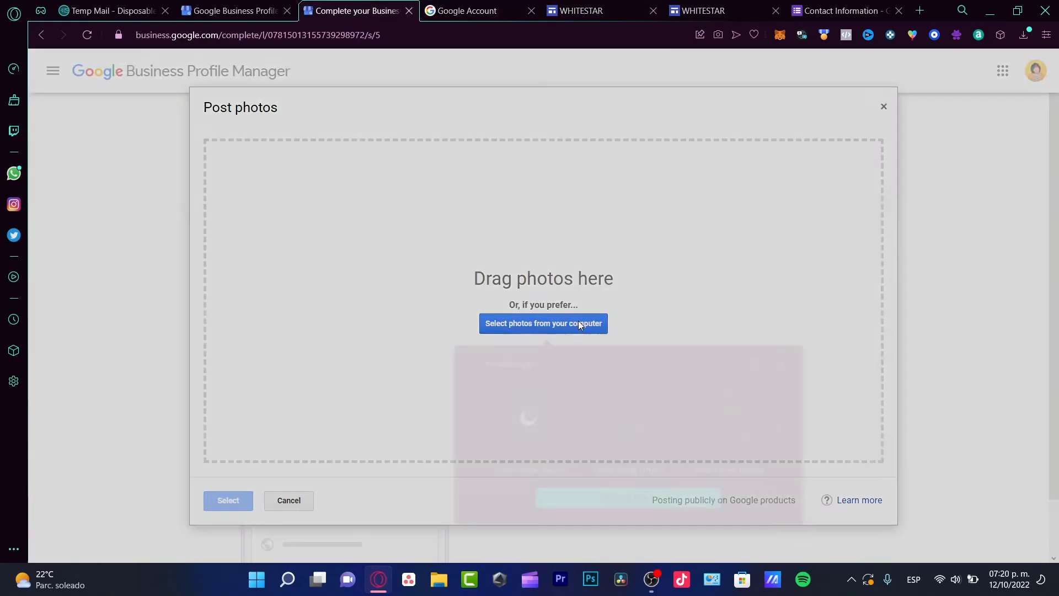
pyautogui.click(674, 499)
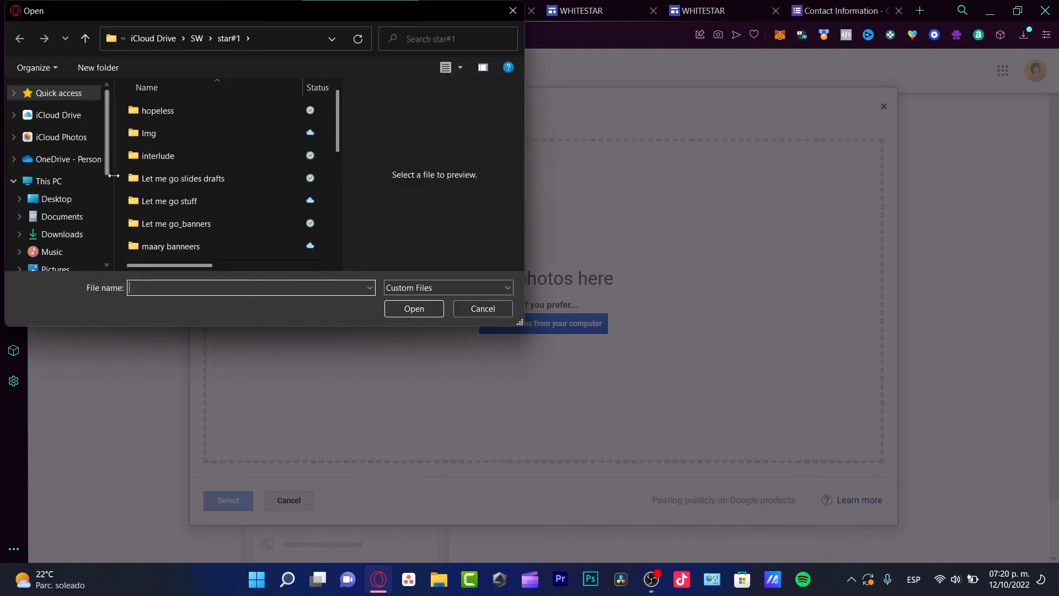
pyautogui.scroll(-1, 84, 164)
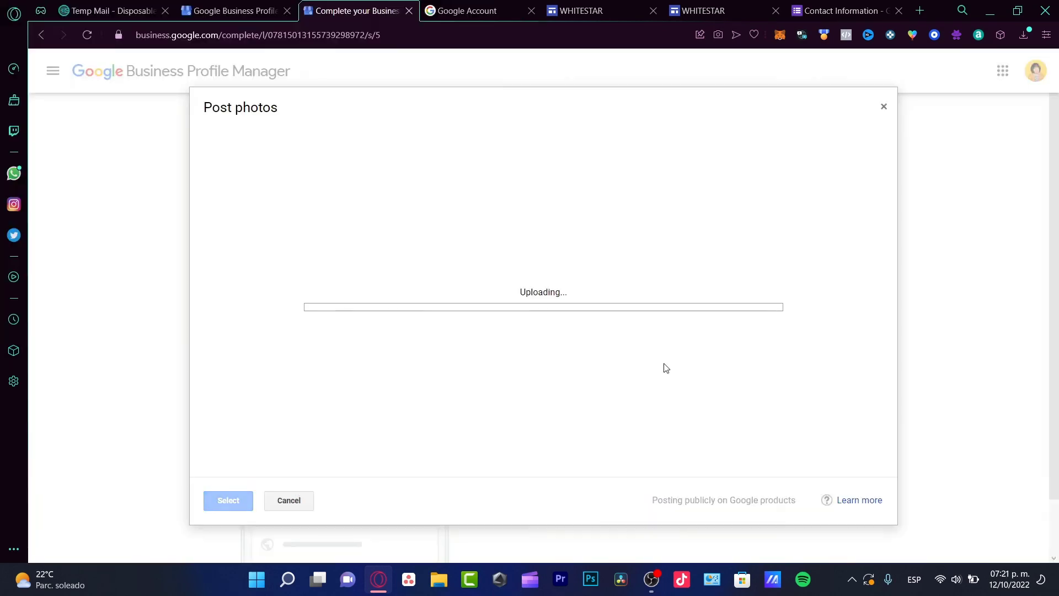
# Step: Switch from the published WHITESTAR site back to its editor
pyautogui.click(686, 9)
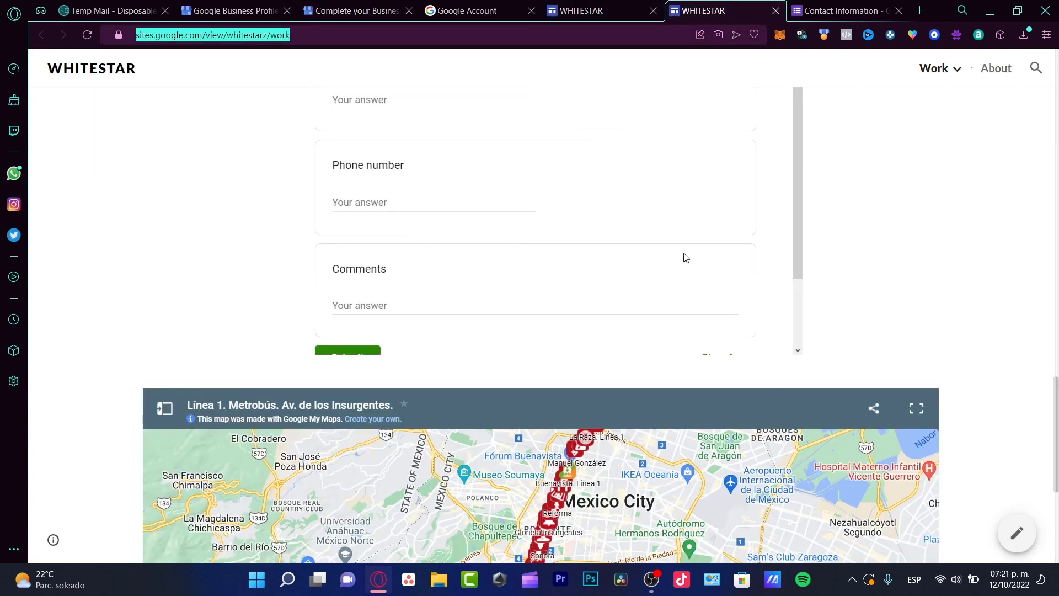
pyautogui.click(599, 11)
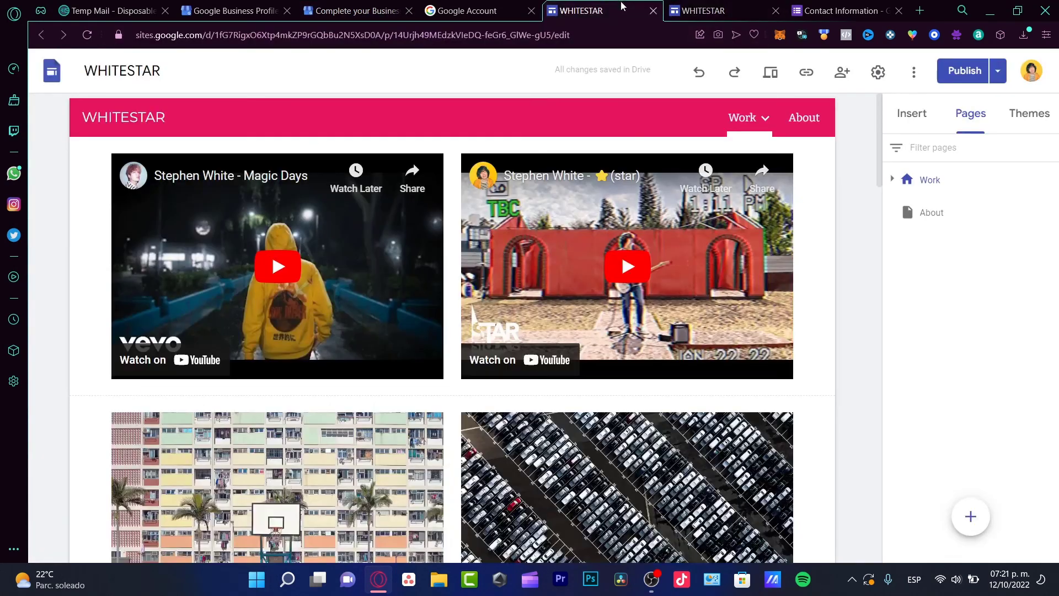
pyautogui.scroll(-10, 859, 261)
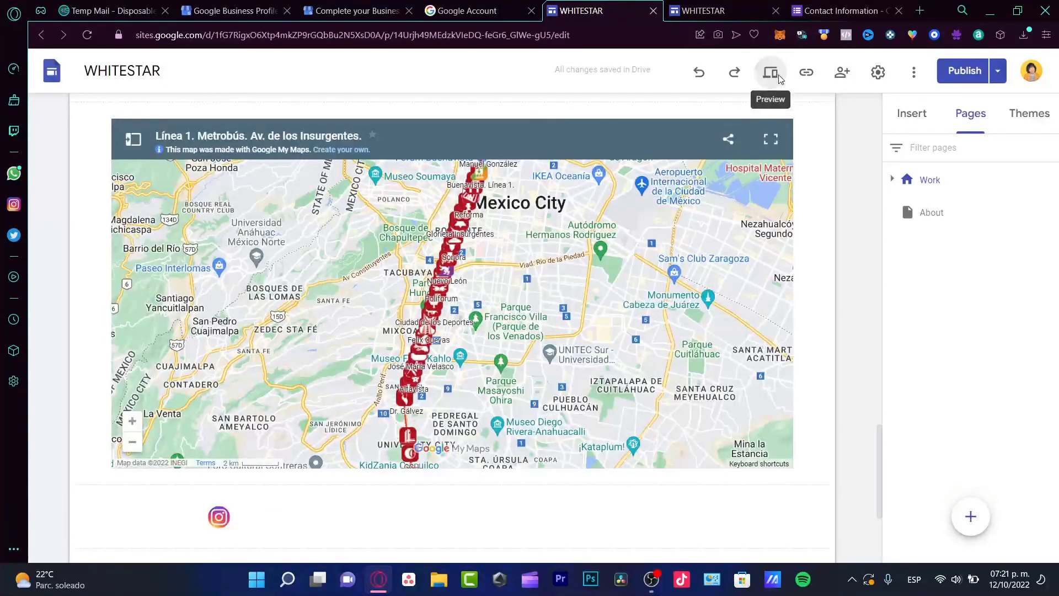
# Step: Preview the WHITESTAR site at tablet and phone sizes, then check the photo upload
pyautogui.click(778, 75)
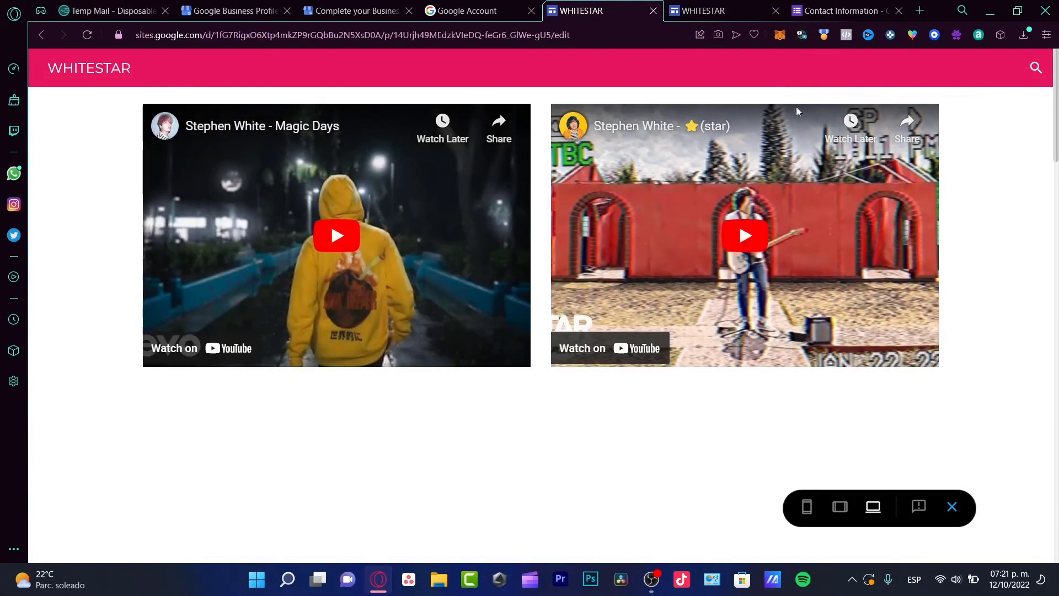
pyautogui.click(847, 512)
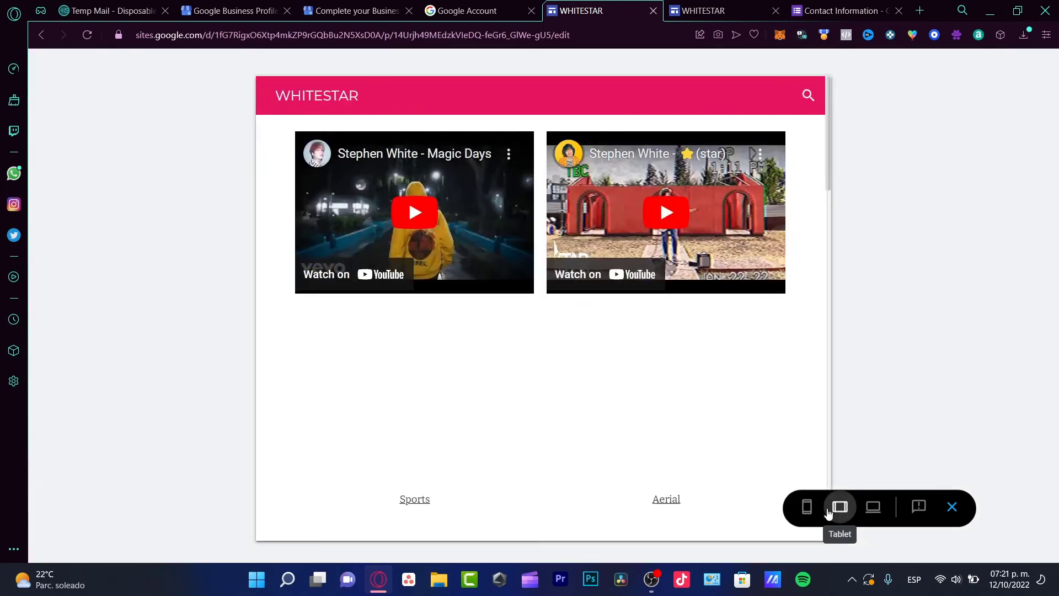
pyautogui.click(816, 509)
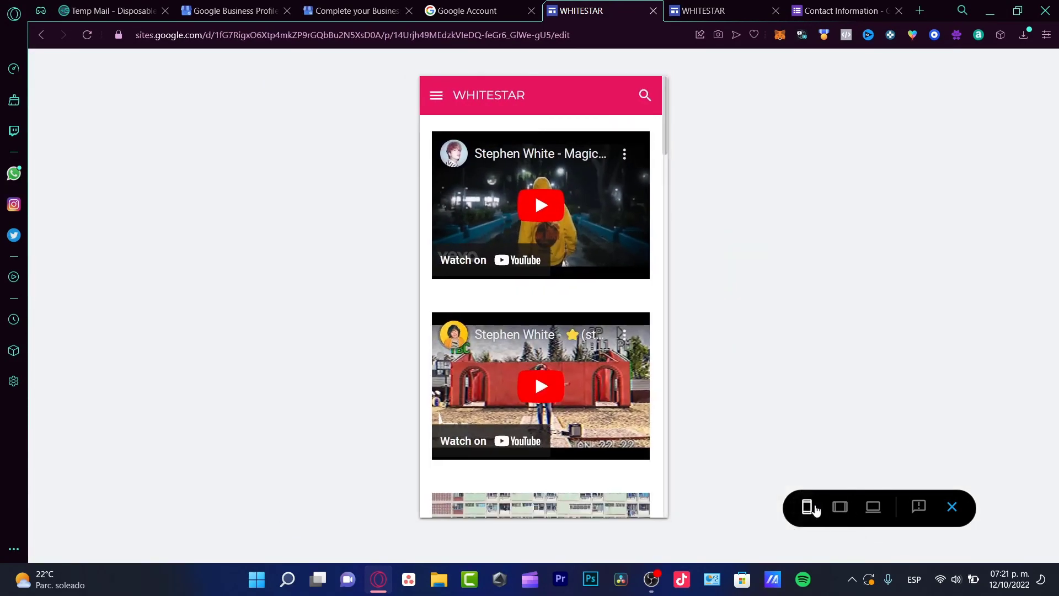
pyautogui.click(875, 511)
pyautogui.scroll(-20, 651, 232)
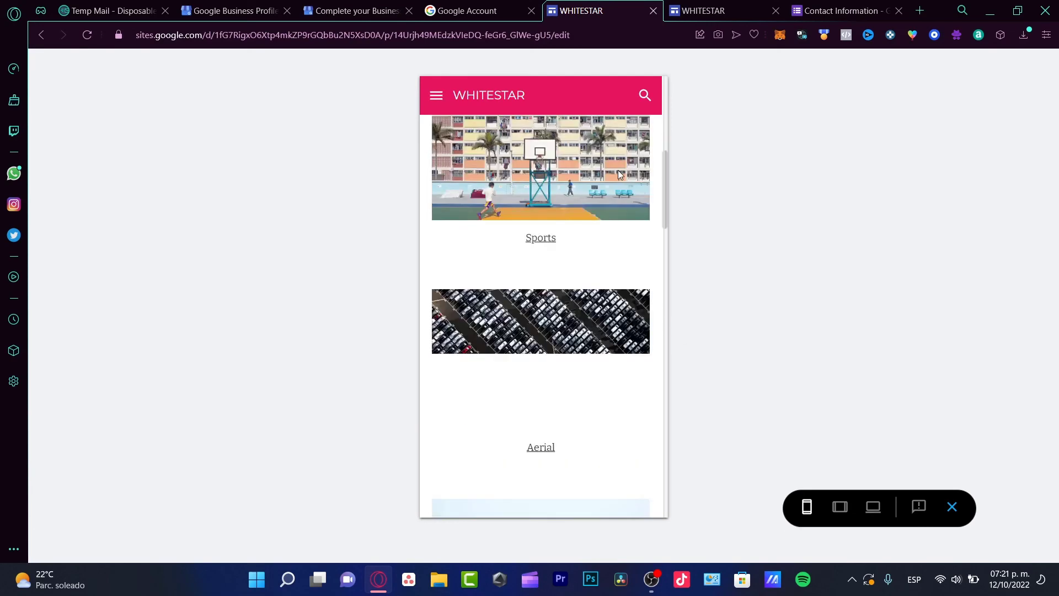
pyautogui.scroll(-10, 623, 177)
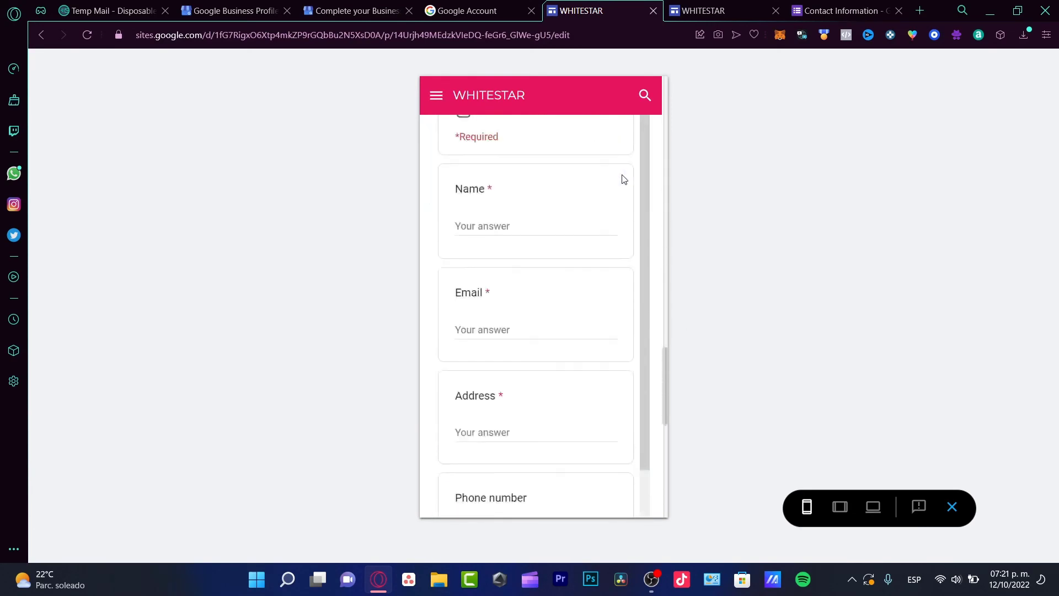
pyautogui.scroll(15, 624, 178)
pyautogui.scroll(6, 621, 175)
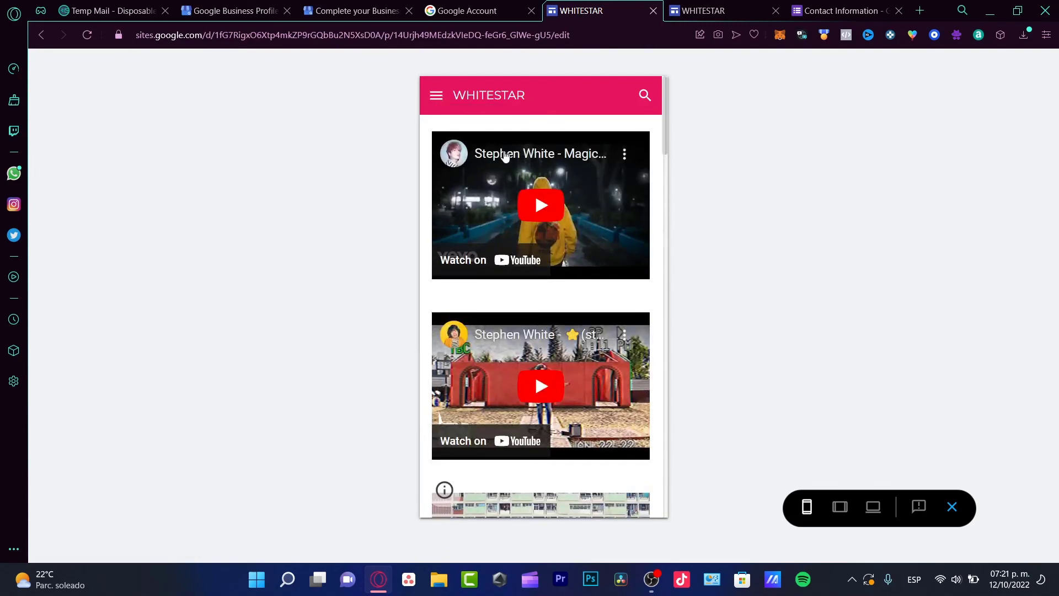
pyautogui.click(367, 10)
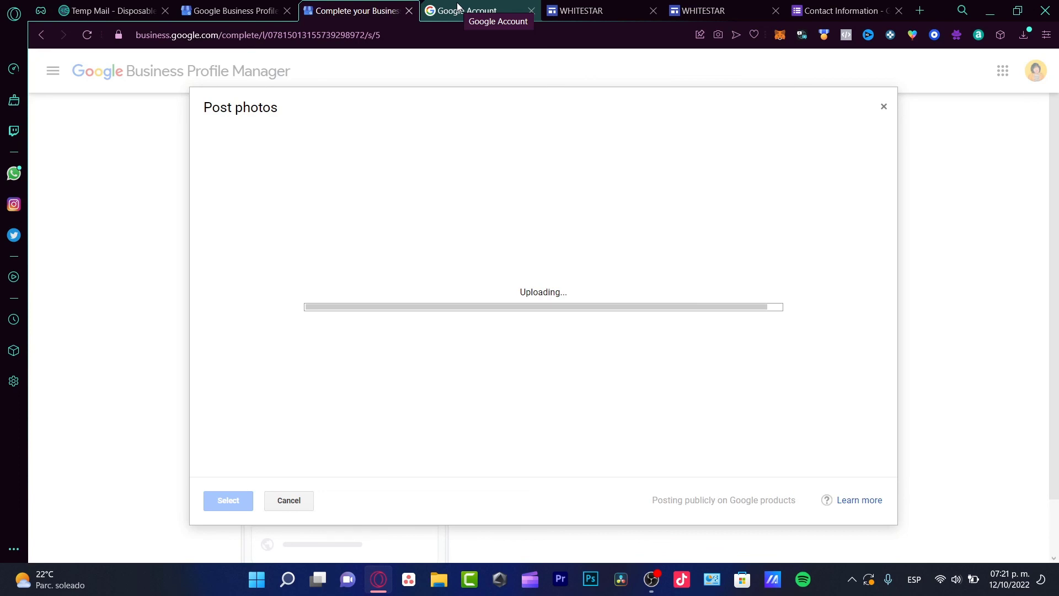
# Step: Confirm the black gold-star photo is under Add photos and continue with Next
pyautogui.click(457, 7)
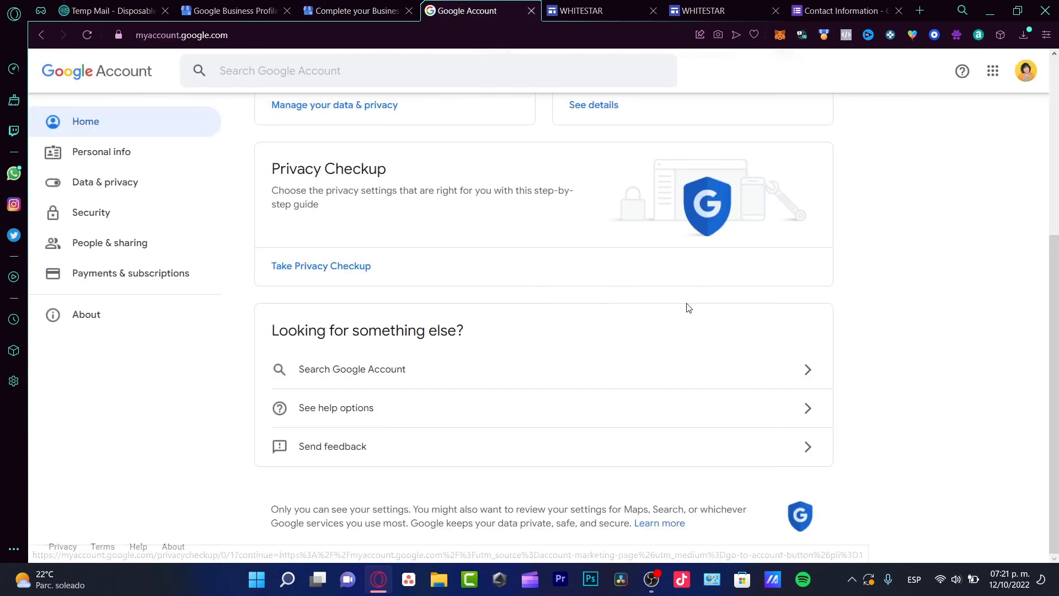
pyautogui.scroll(5, 843, 324)
pyautogui.click(596, 7)
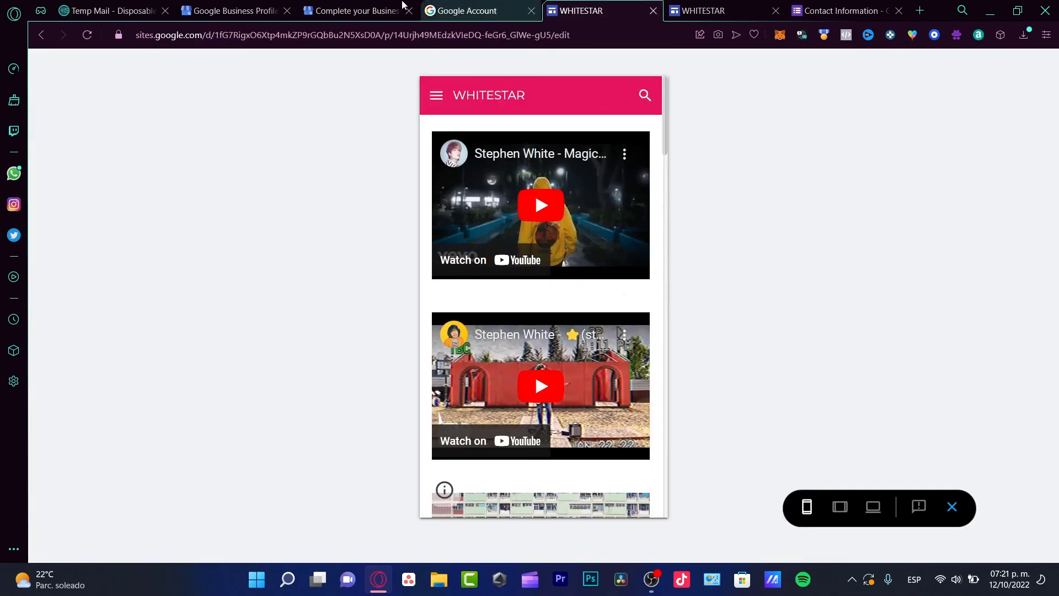
pyautogui.click(368, 7)
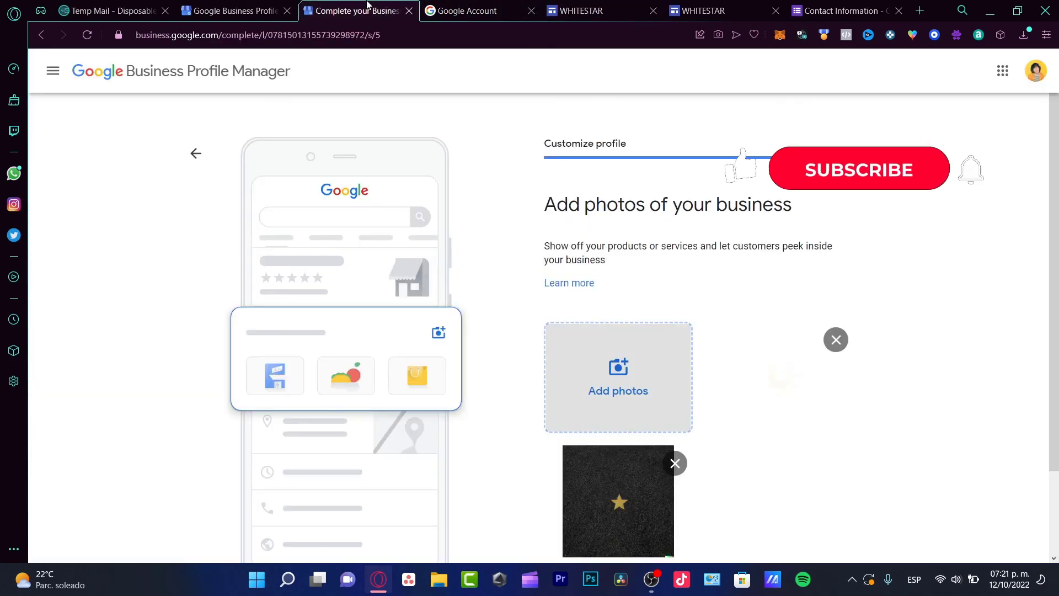
pyautogui.scroll(-1, 1015, 427)
pyautogui.scroll(-2, 1015, 427)
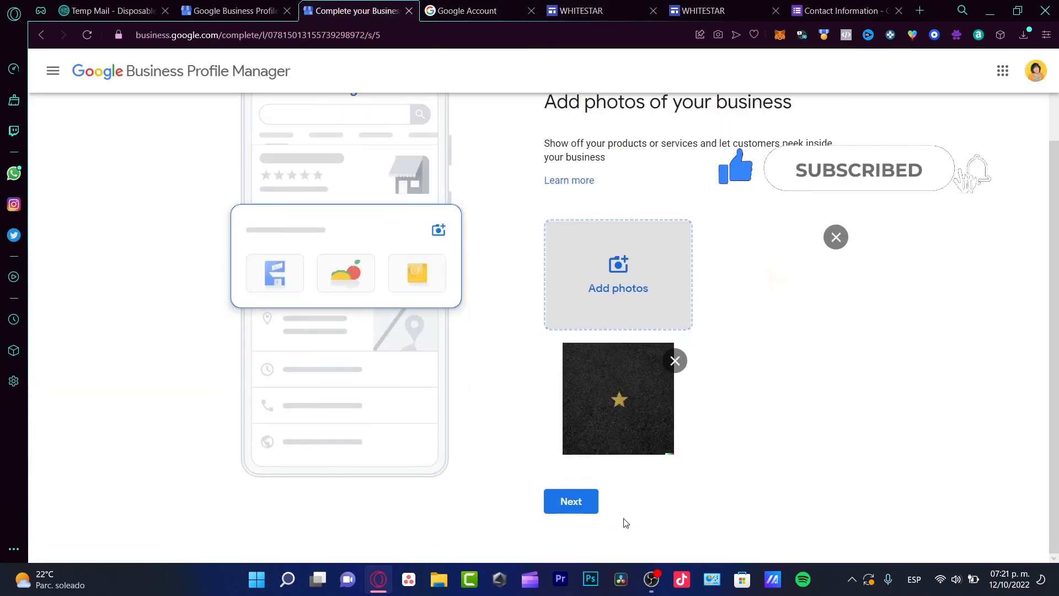
pyautogui.click(570, 502)
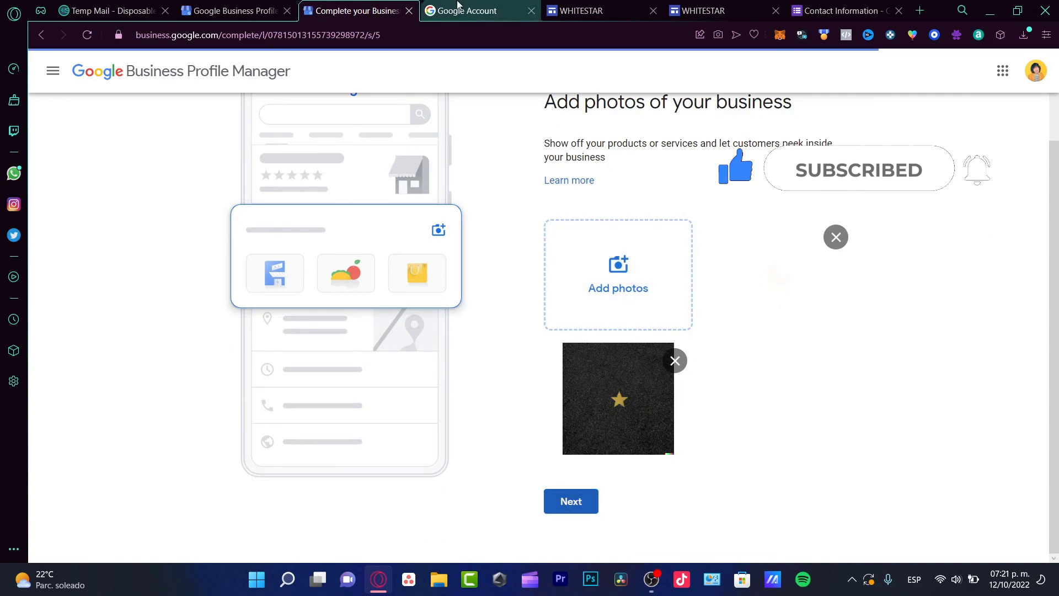